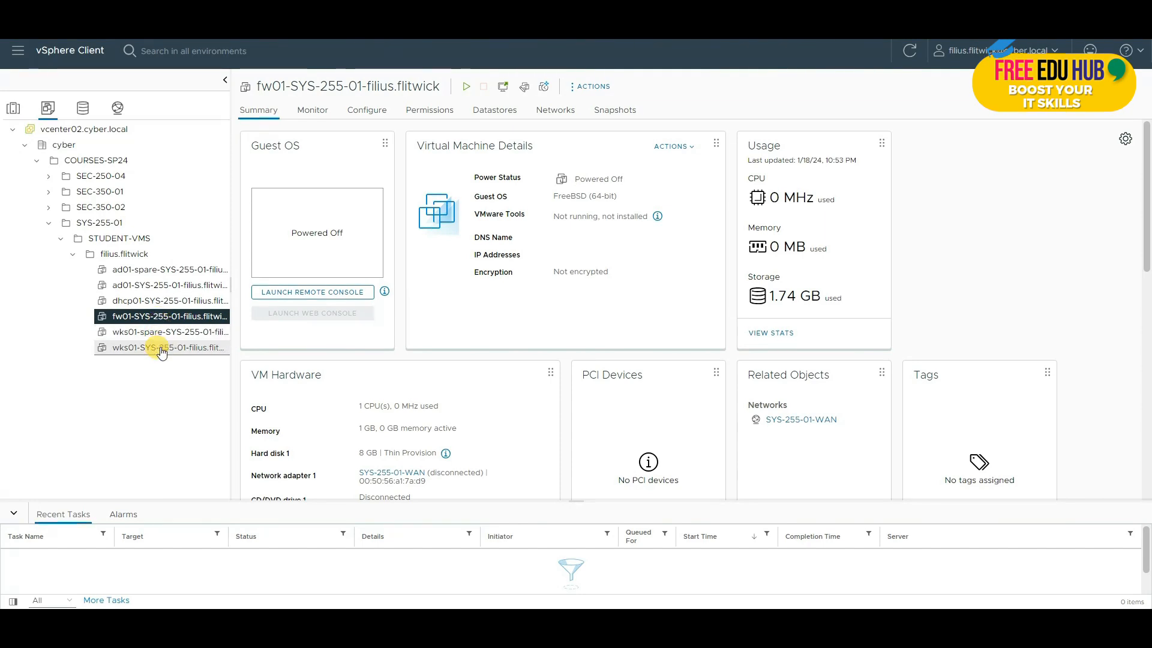
Step: Glance at the wks01 VM's summary, then return to the powered-off fw01 VM and bring up its actions
left_click(162, 352)
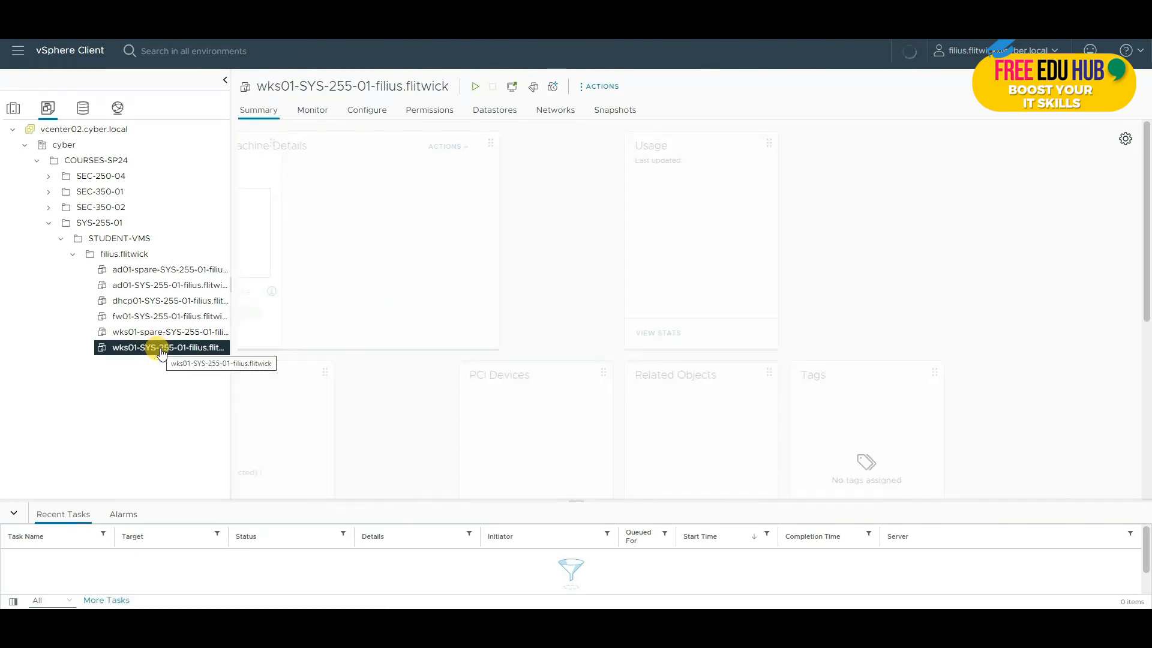
left_click(161, 316)
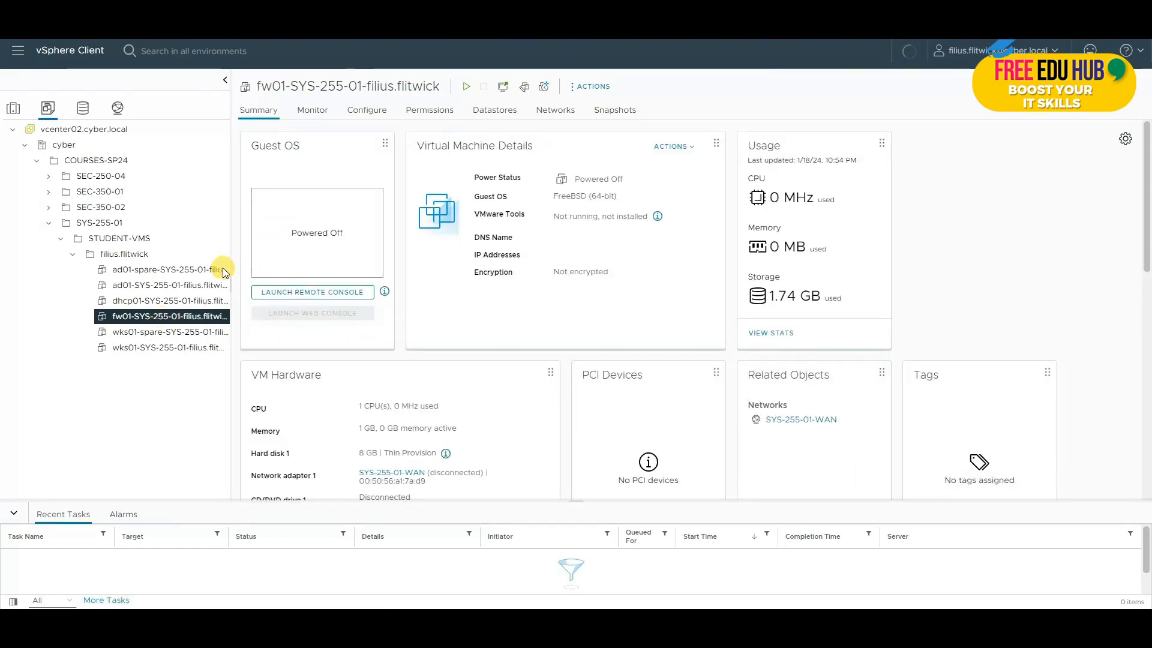
right_click(164, 318)
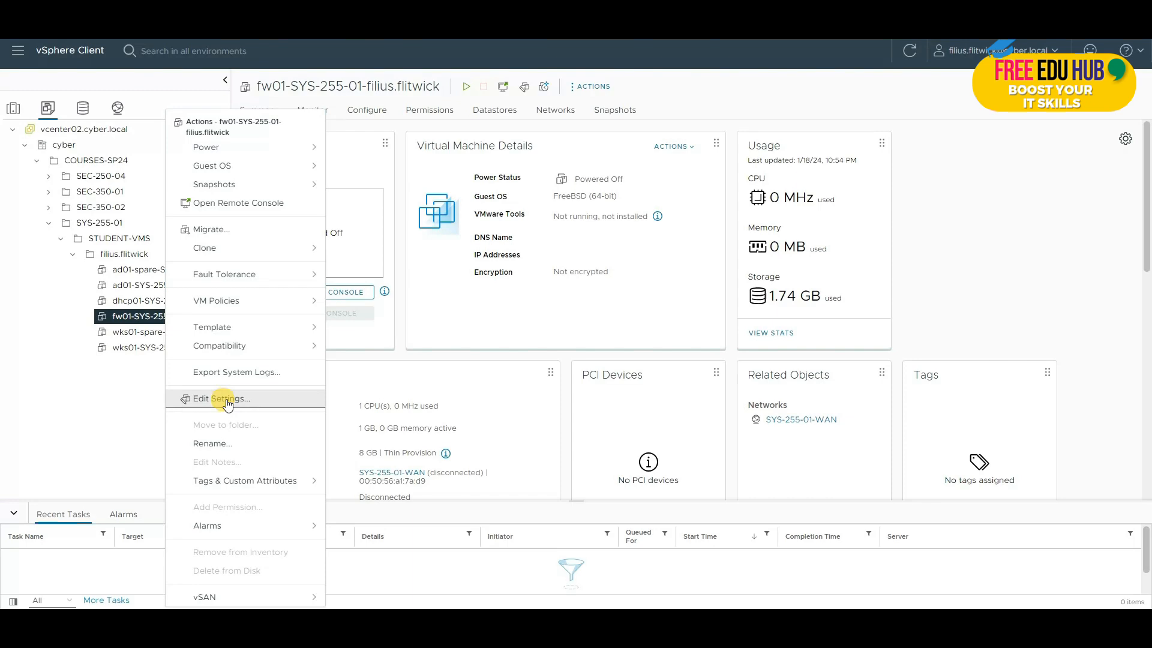
Step: In fw01's Edit Settings, add a new network adapter on the SYS-255-01-LAN network
left_click(226, 401)
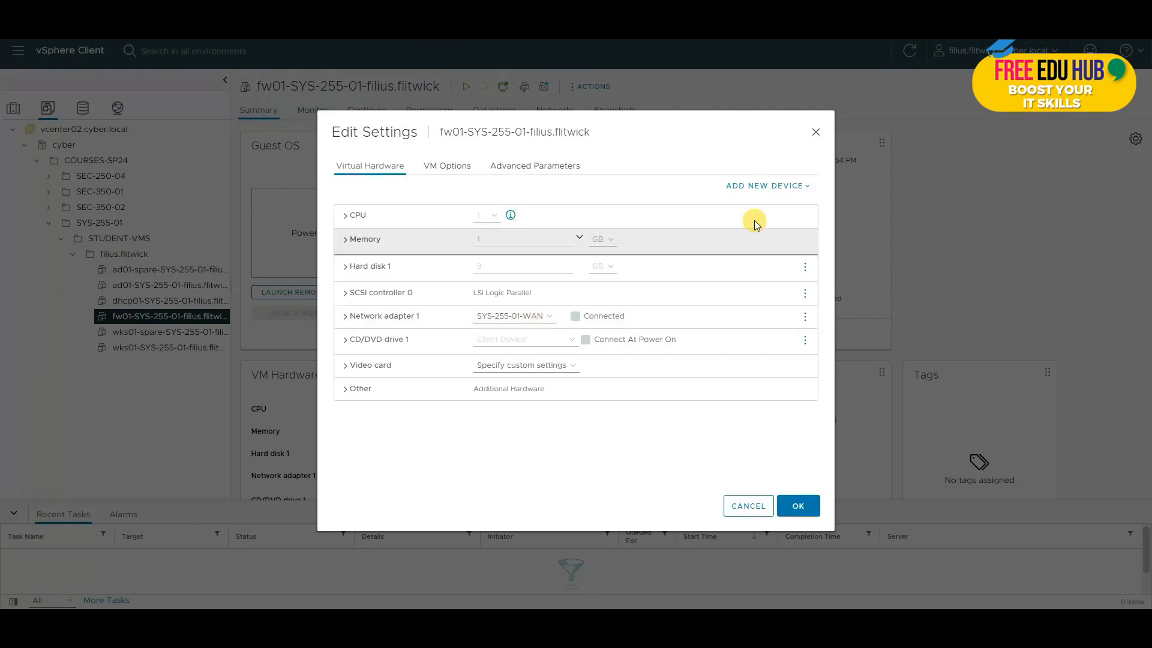
left_click(765, 186)
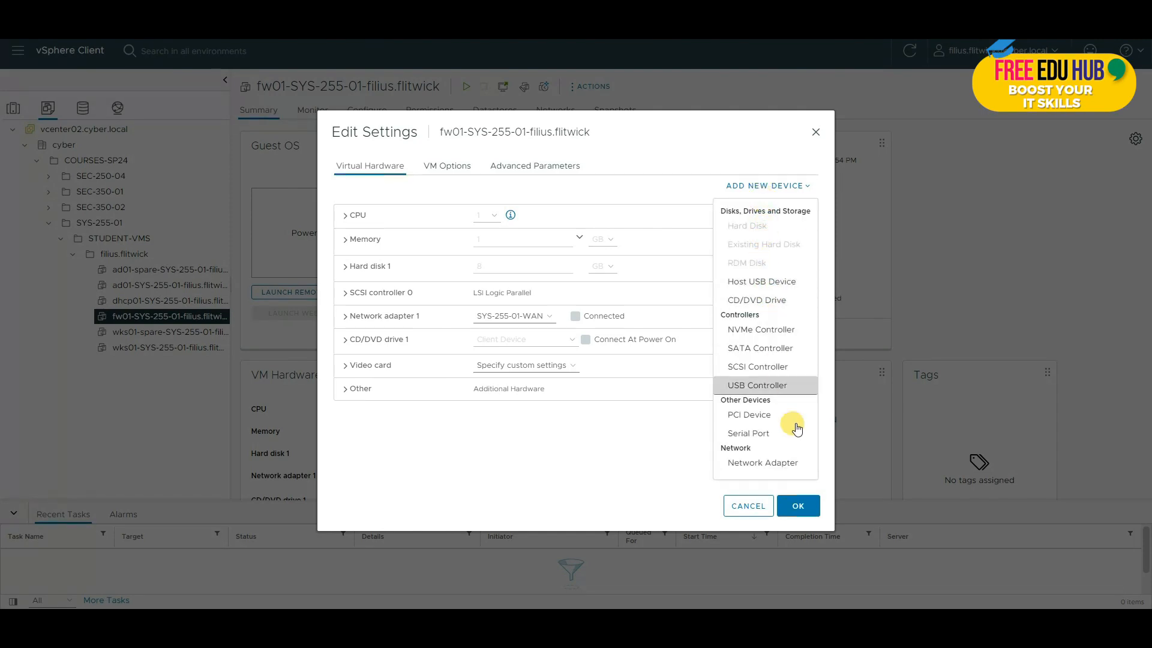
left_click(782, 466)
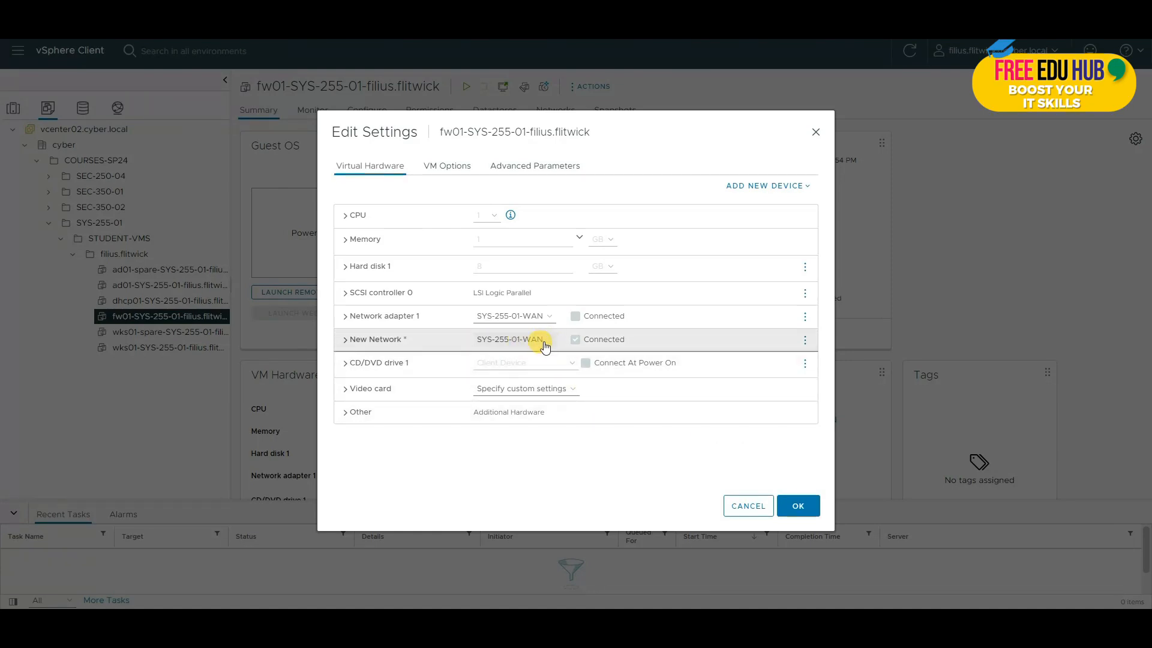
left_click(548, 343)
left_click(491, 363)
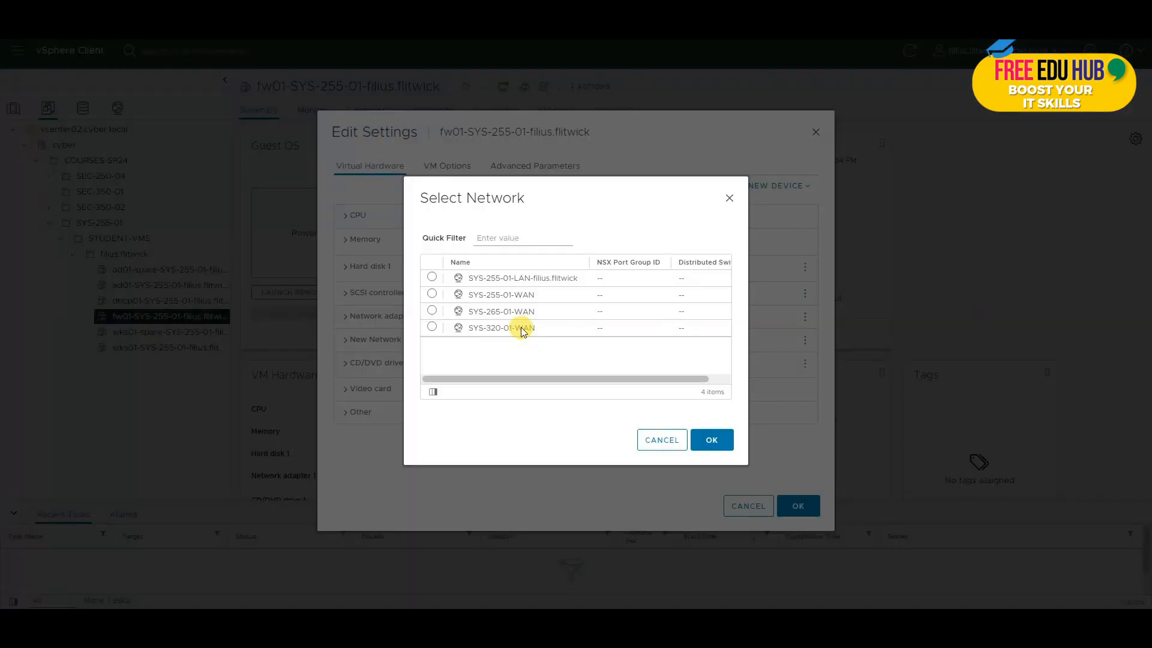
left_click(520, 279)
left_click(431, 277)
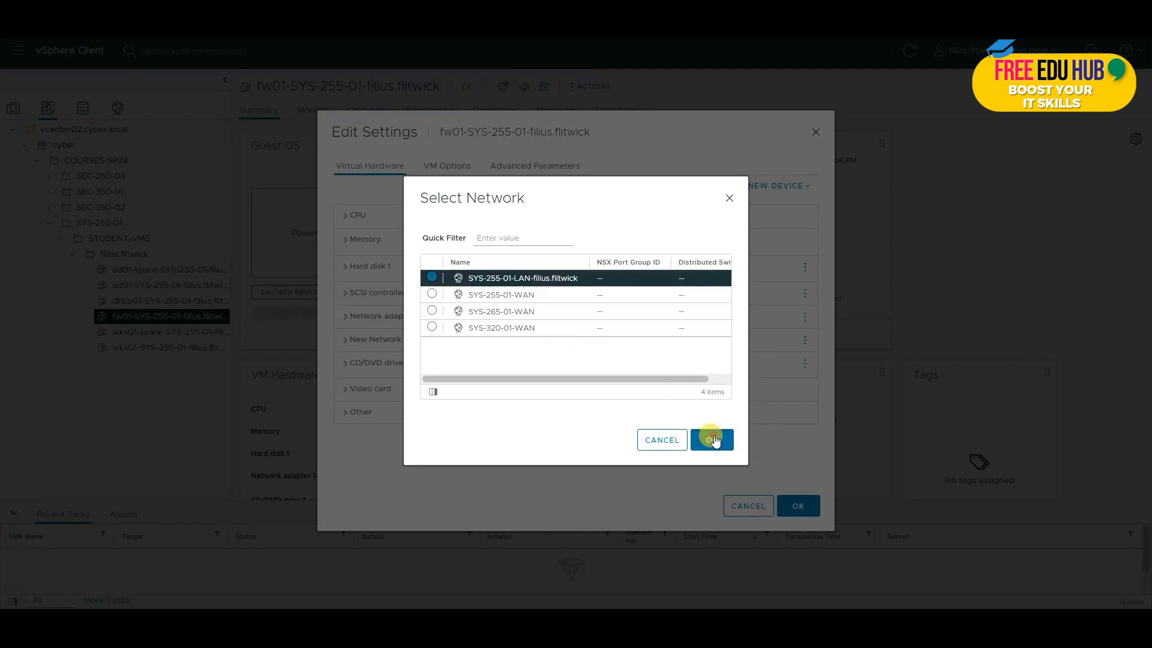
left_click(711, 439)
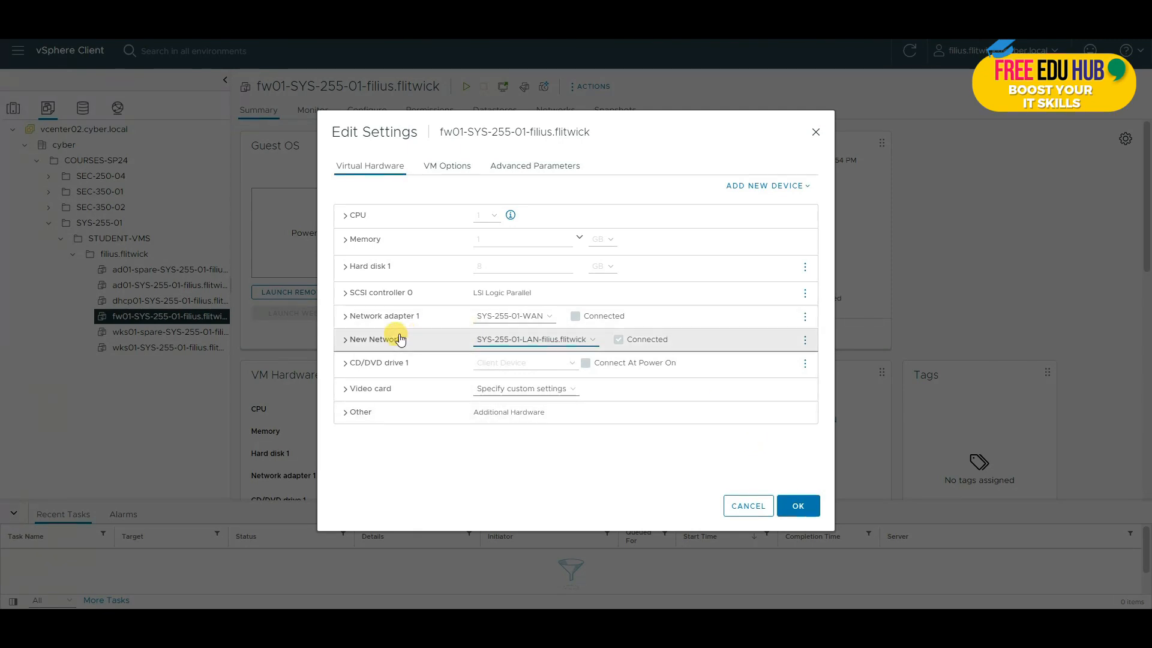
Step: Compare the new LAN adapter with the existing WAN adapter and save the VM changes
left_click(347, 340)
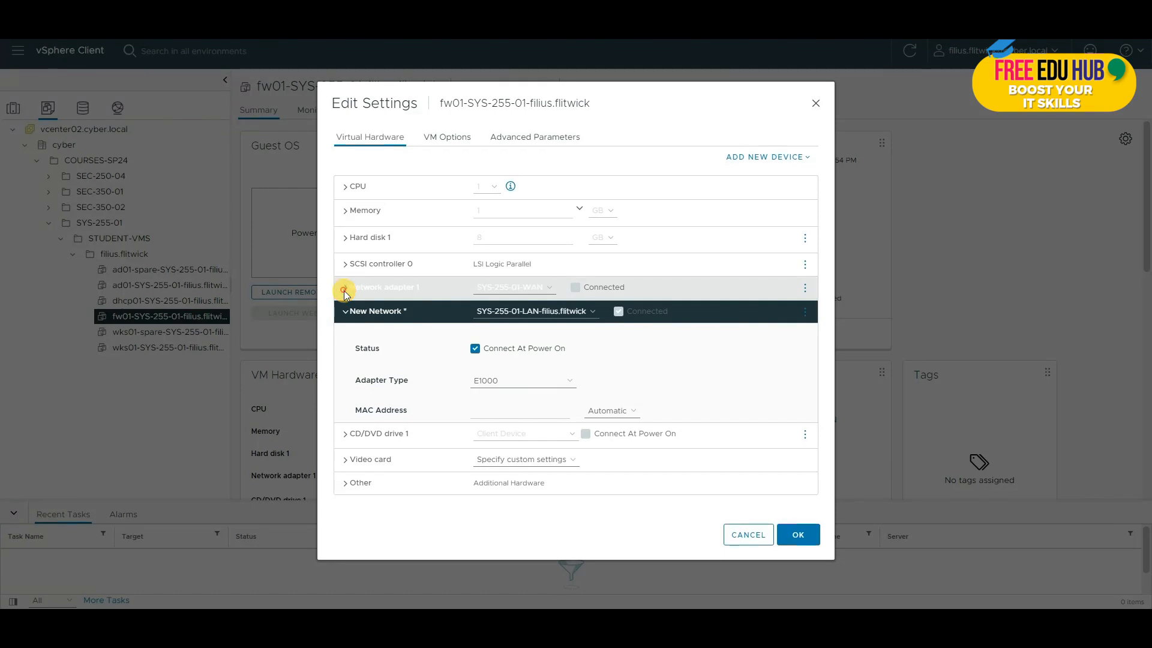
left_click(345, 288)
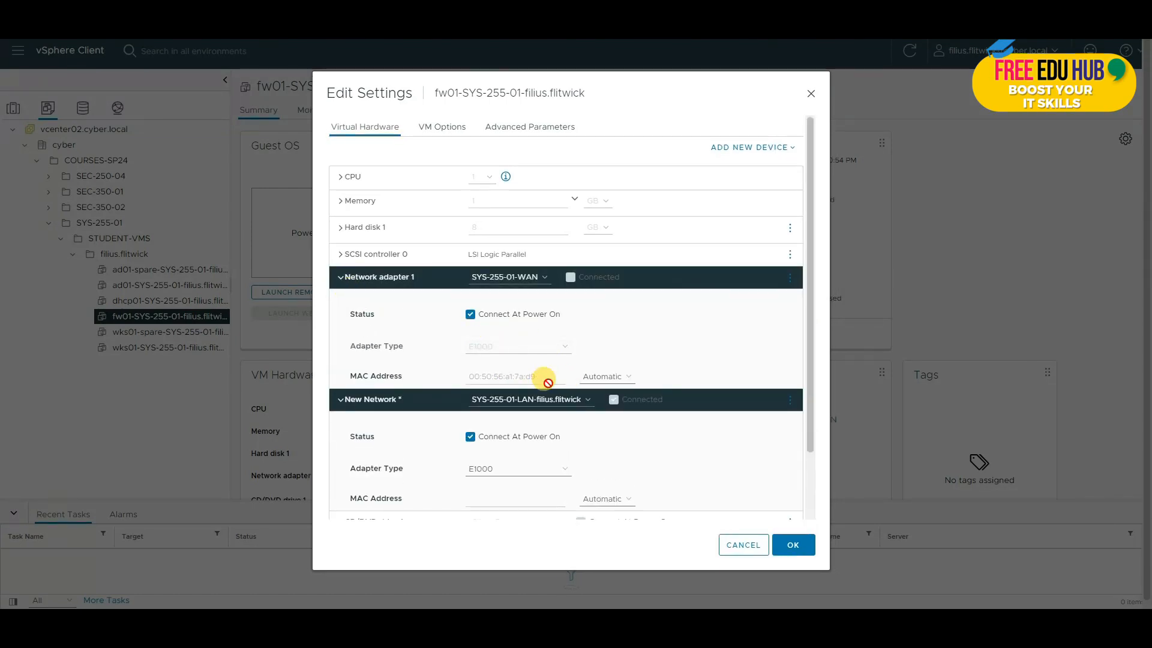
scroll(571, 348, "down", 3)
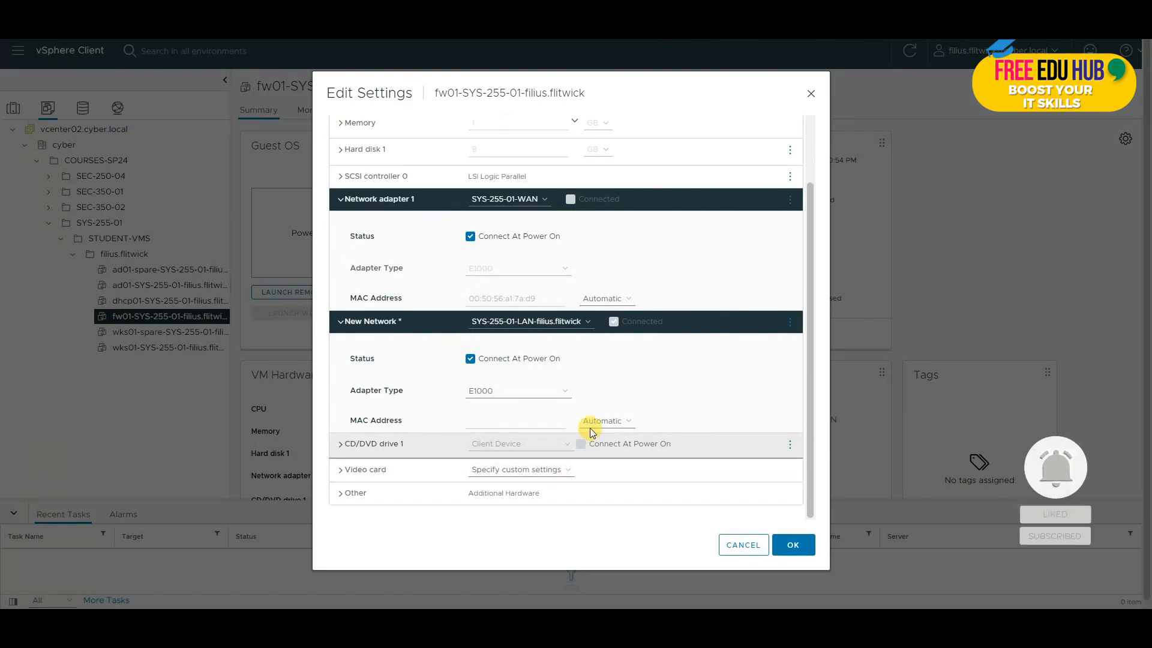
scroll(588, 384, "up", 3)
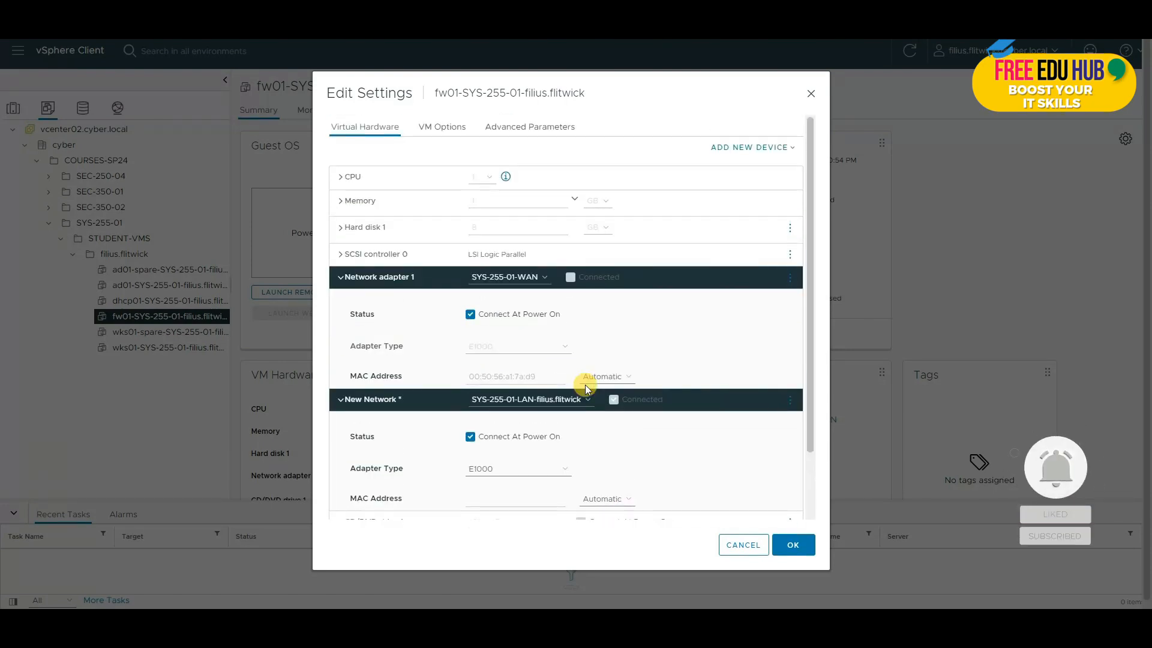
left_click(791, 545)
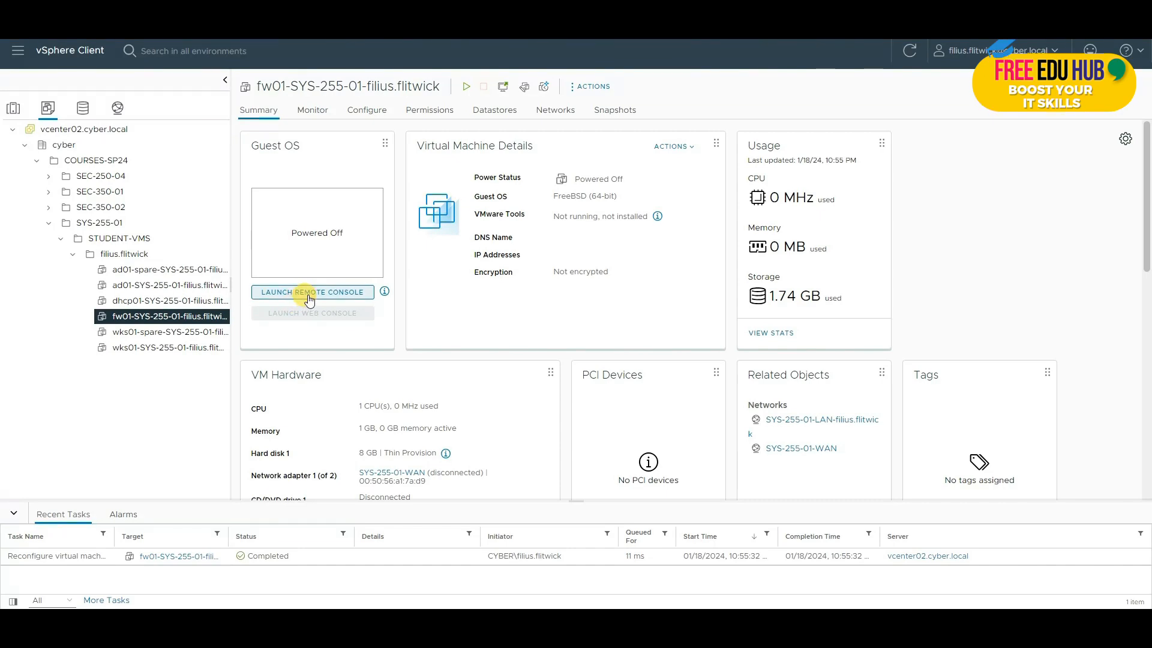
Step: Launch fw01's remote console and let pfSense 2.5.2 boot to its console menu
left_click(309, 298)
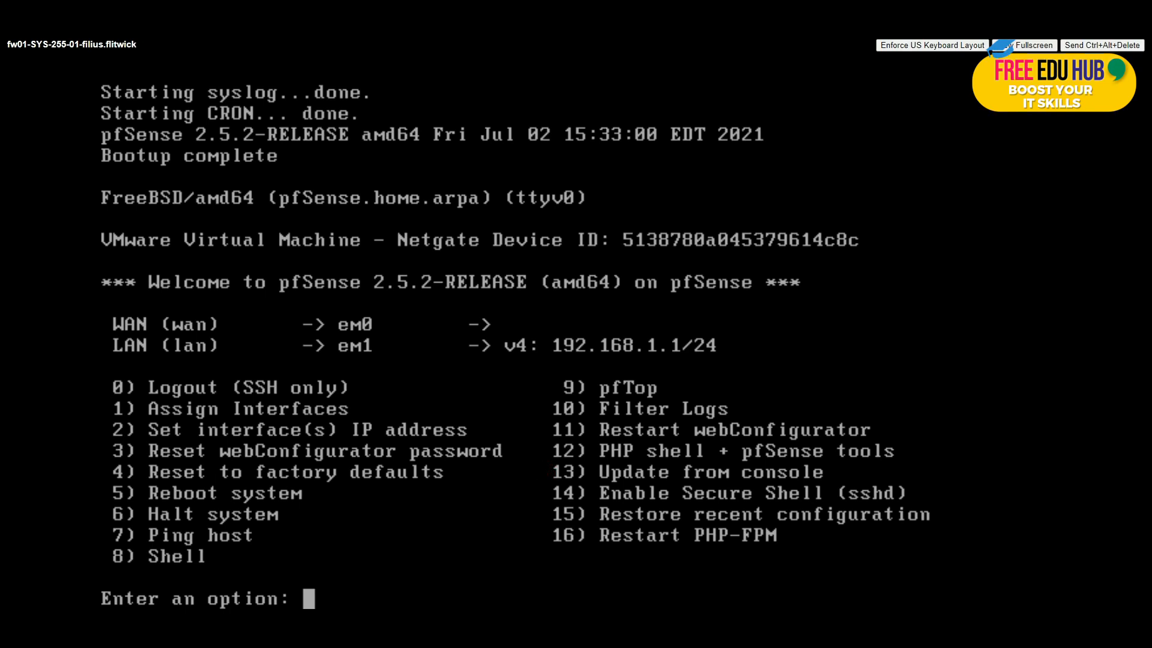
Step: Via option 1, skip VLANs, set em0 as WAN and em1 as LAN, and confirm
type("1")
key("Return")
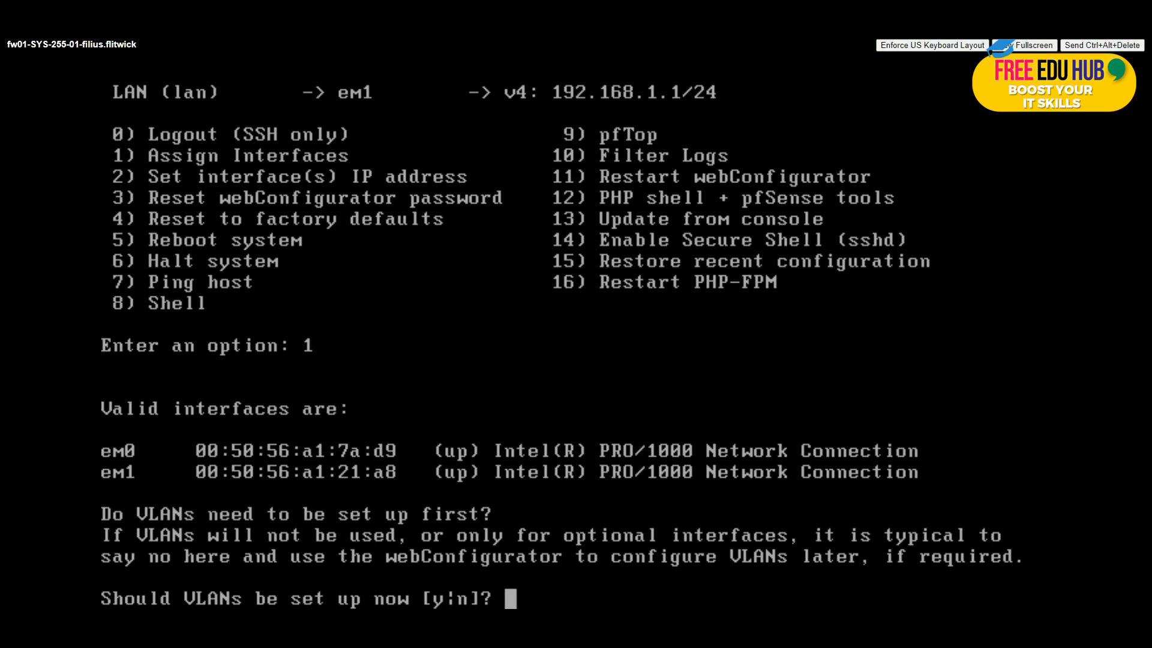
type("n")
key("Return")
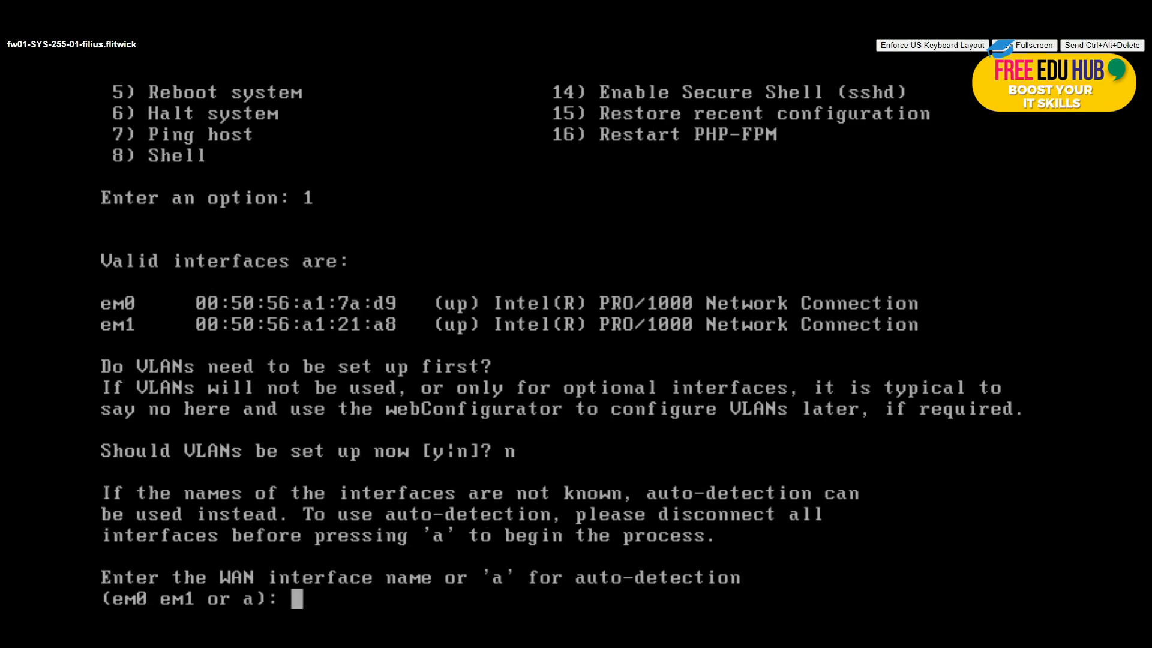
type("em0")
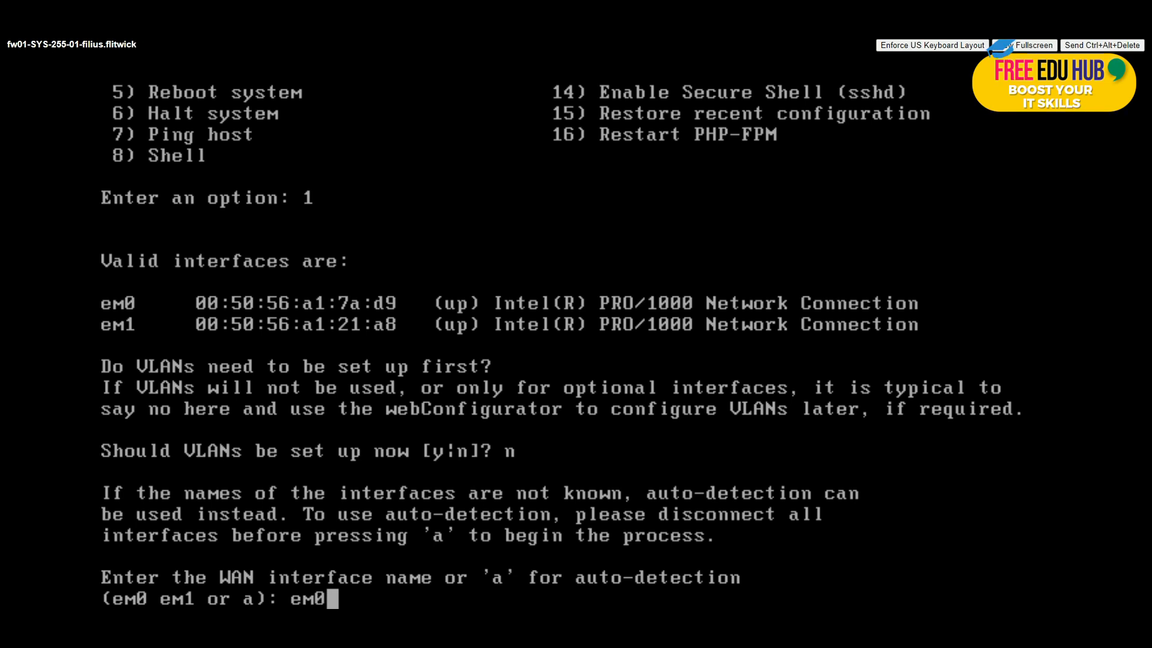
key("Return")
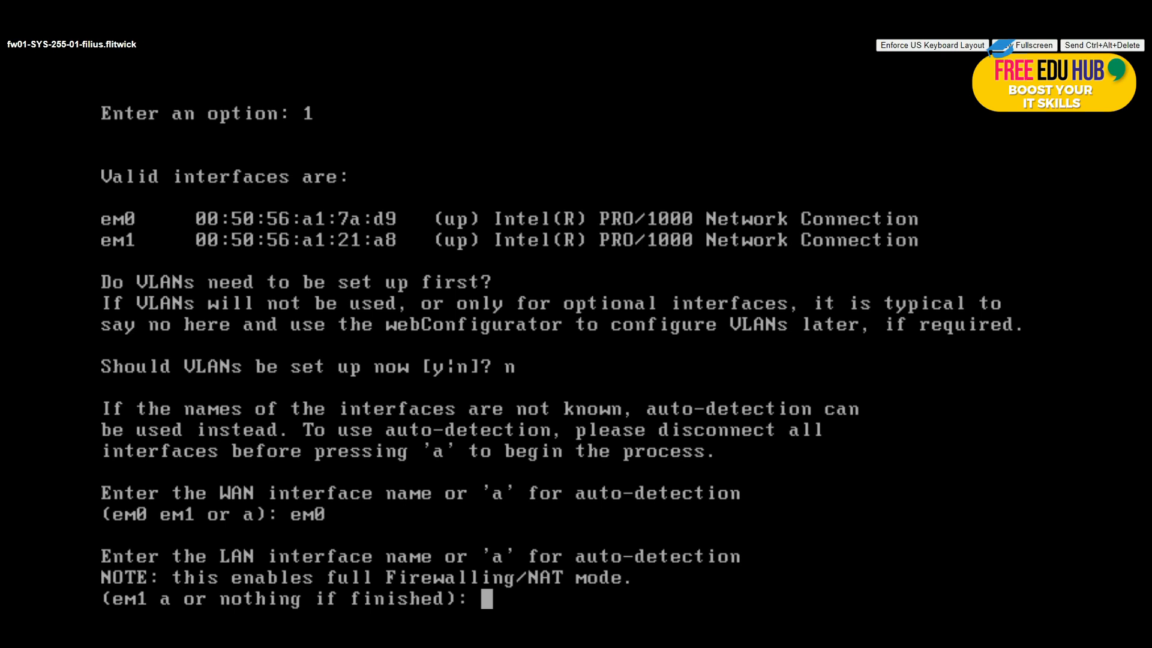
type("m1")
key("Return")
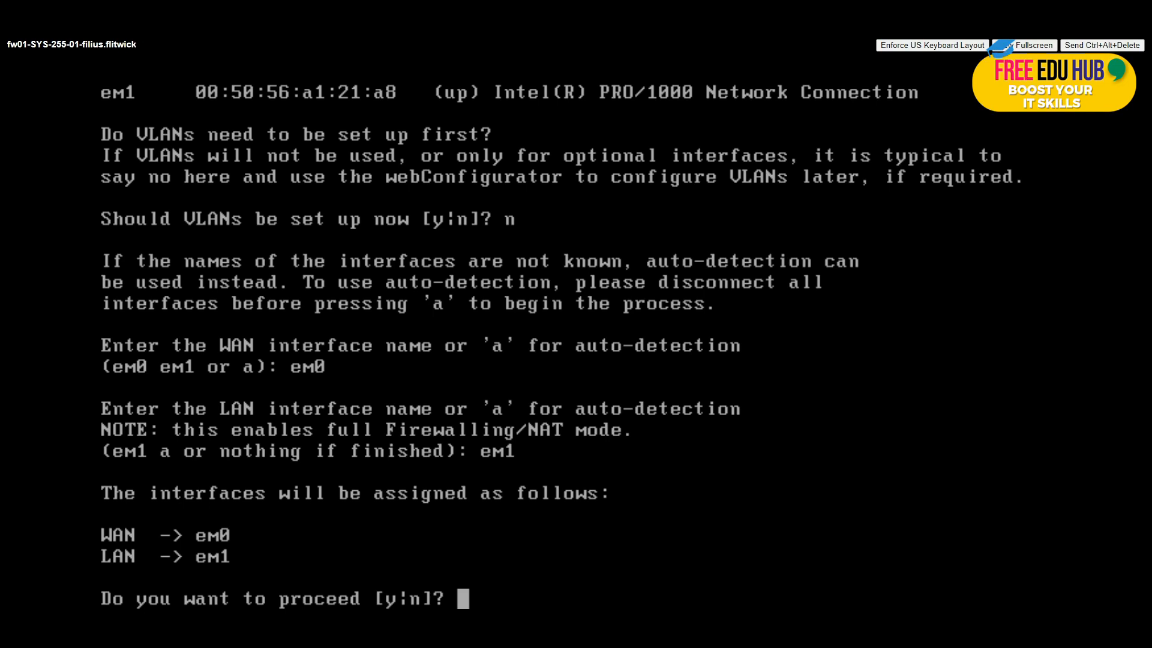
type("y")
key("Return")
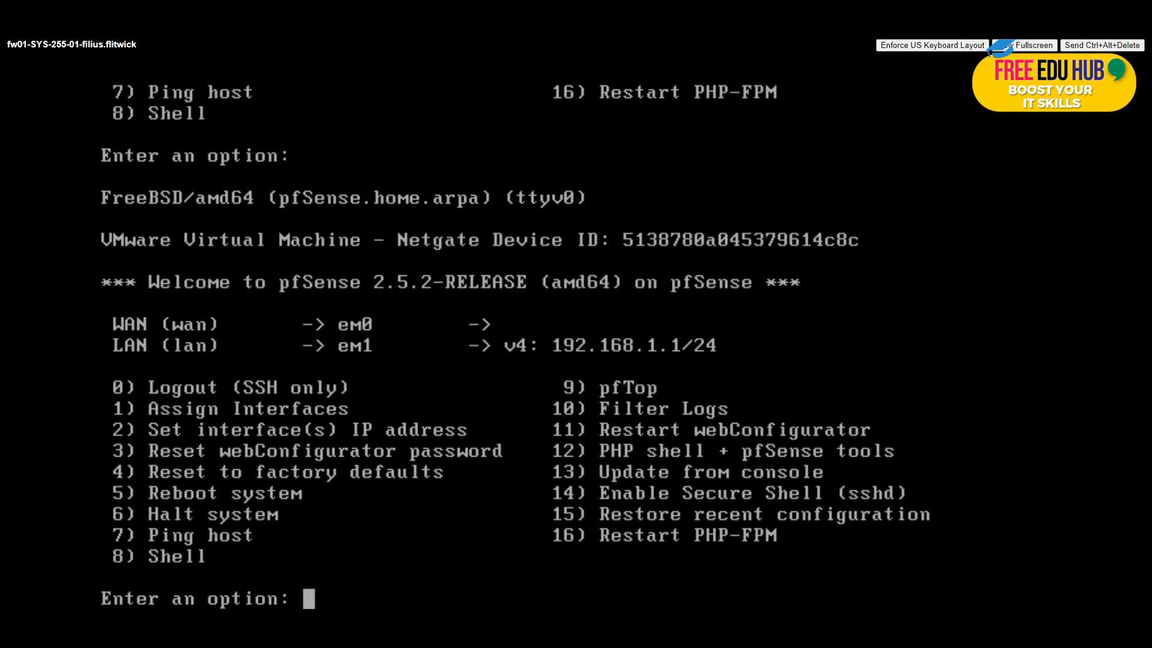
Step: Give the WAN interface static address 10.0.17.100/24 with gateway 10.0.17.2 instead of DHCP
type("2")
key("Return")
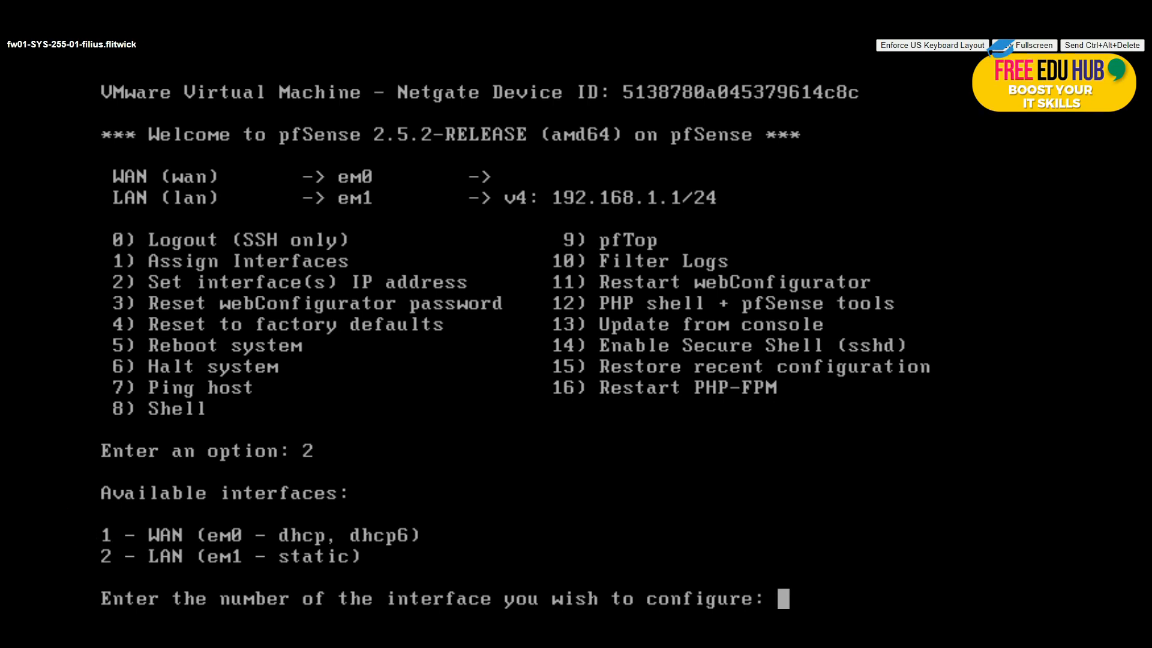
type("1")
key("Return")
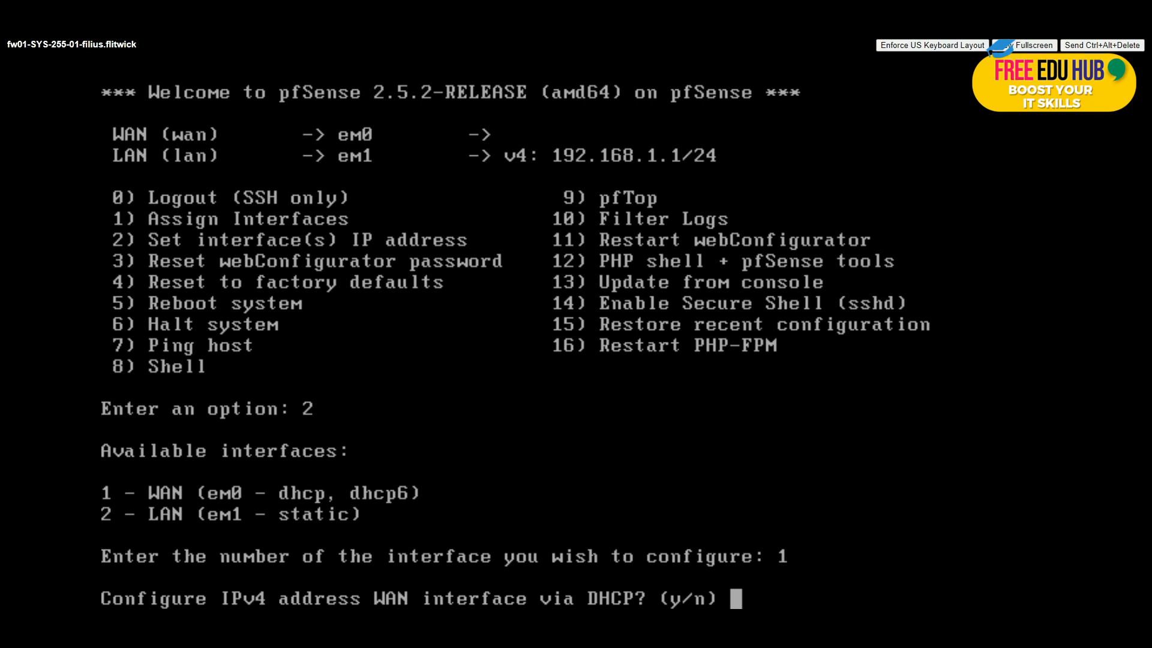
type("n")
key("Return")
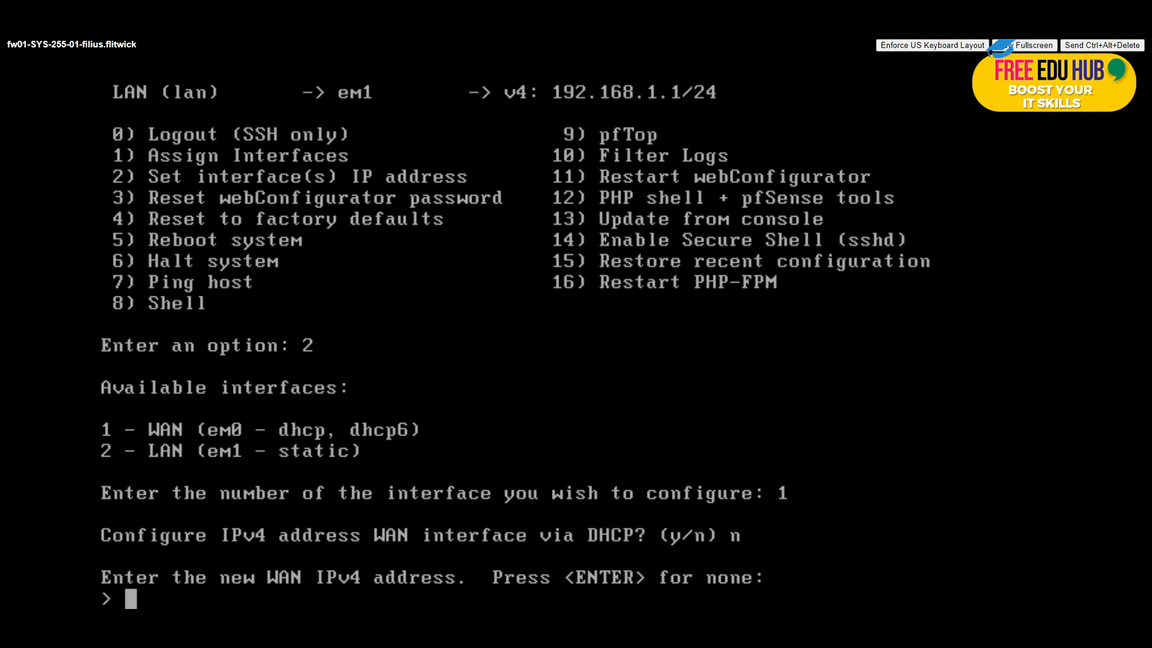
type("10.0.")
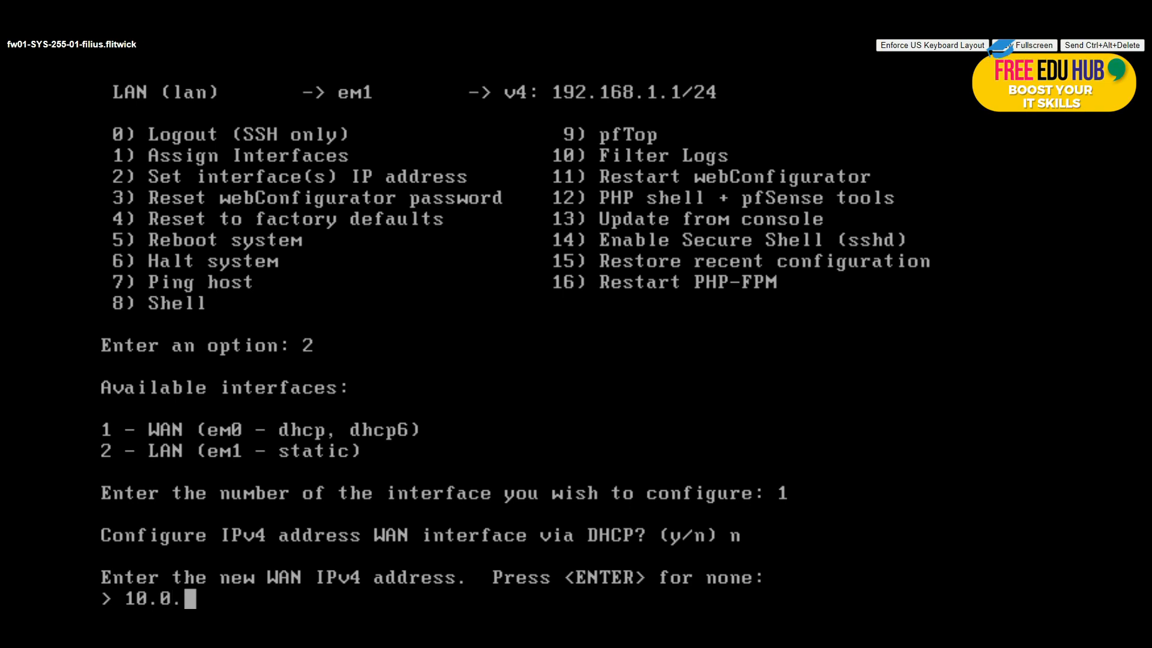
type("17.100")
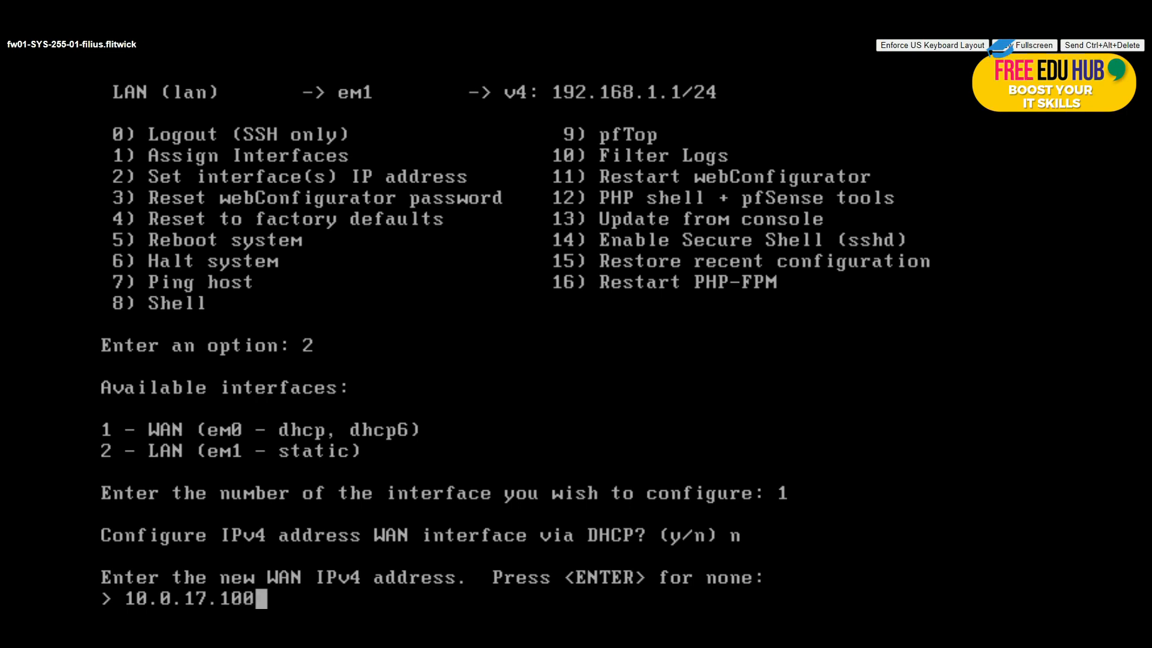
key("Return")
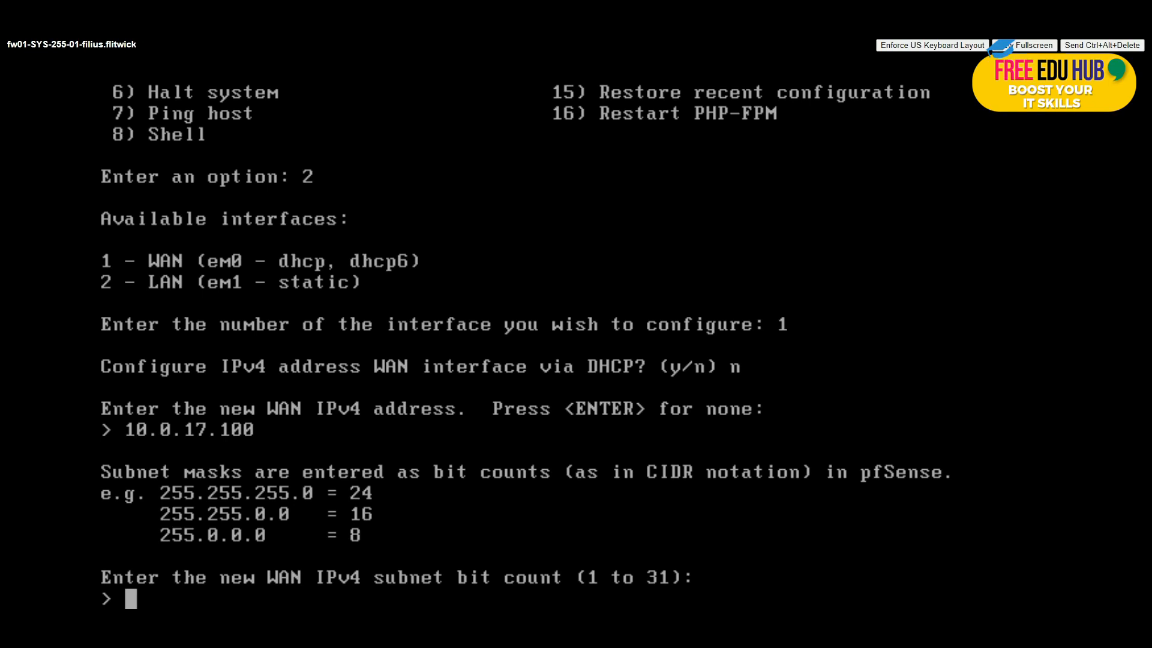
type("24")
key("Return")
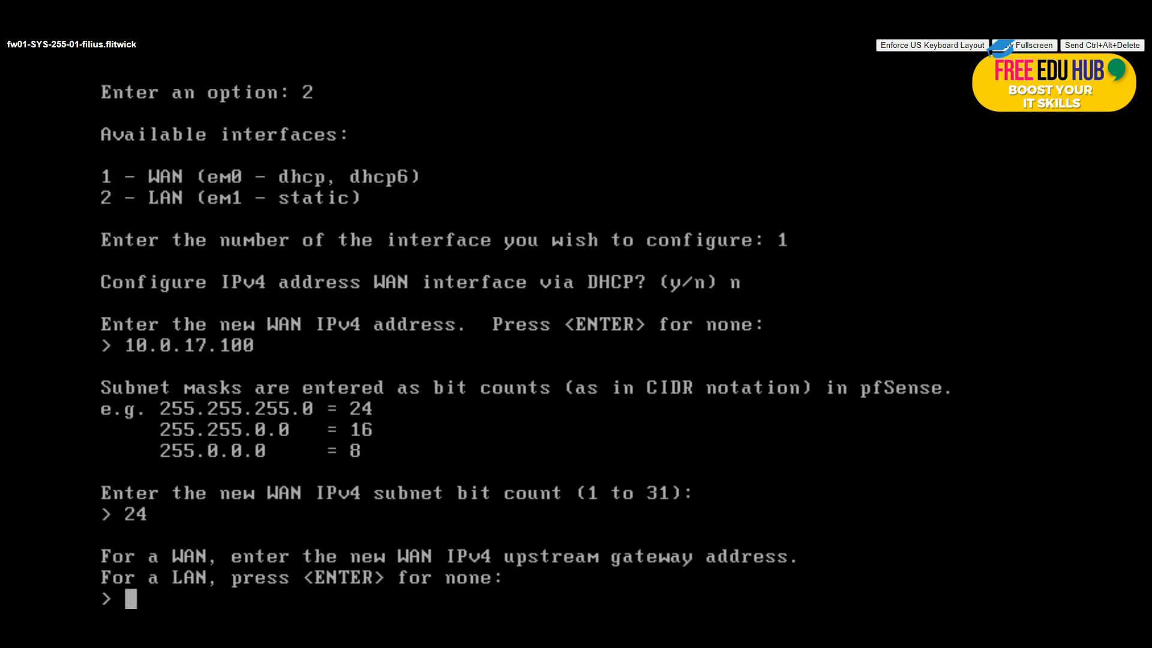
type("10.0.")
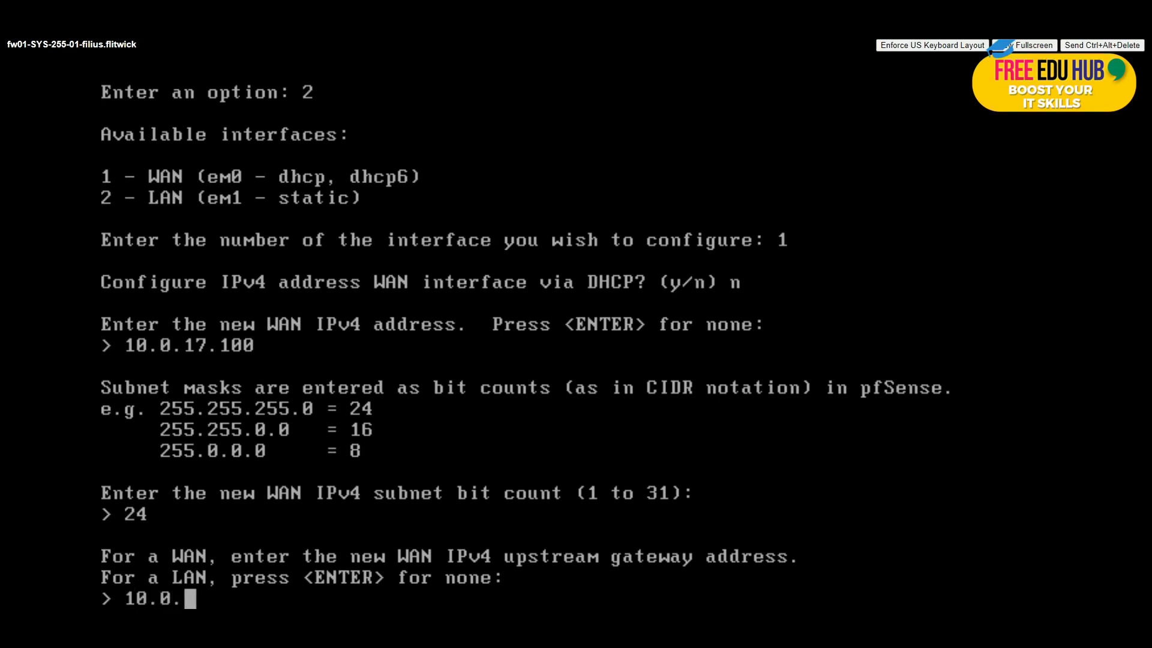
type("17.2")
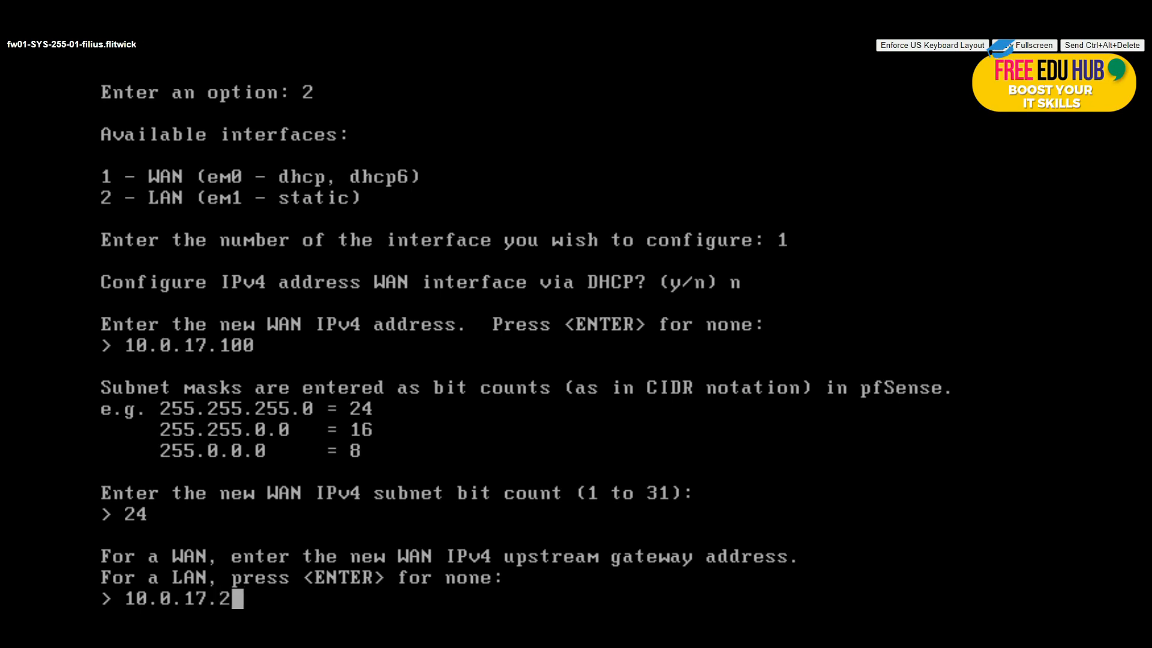
key("Return")
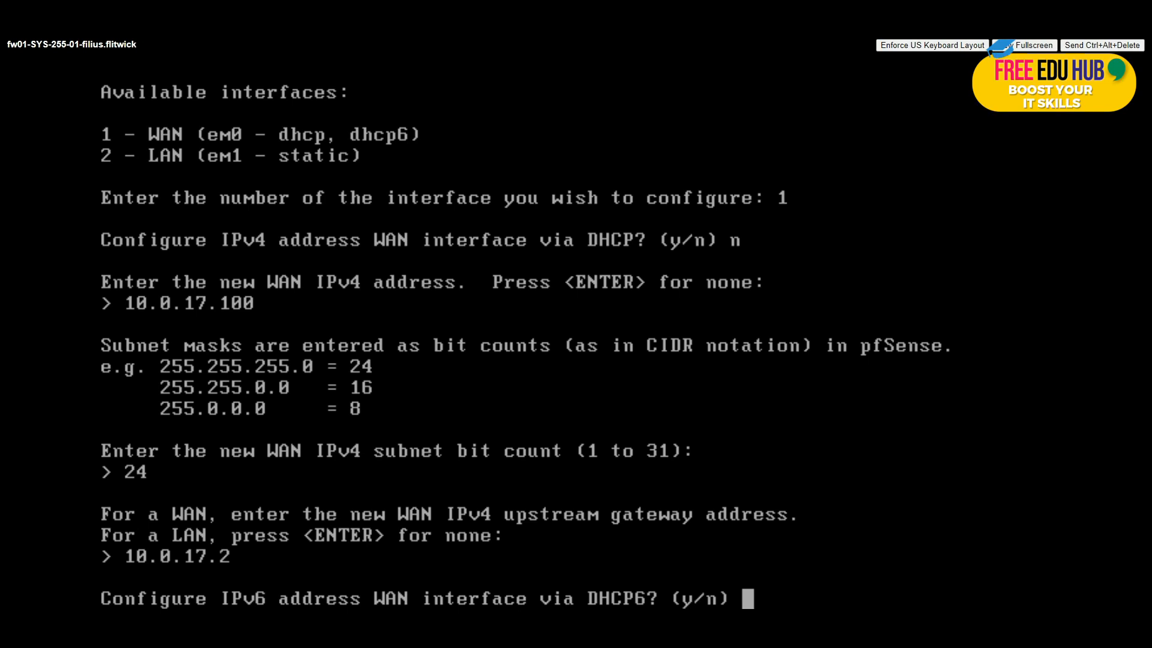
Step: Skip DHCP6 and IPv6 on WAN, keep HTTPS, save, and return to the main menu
type("n")
key("Return")
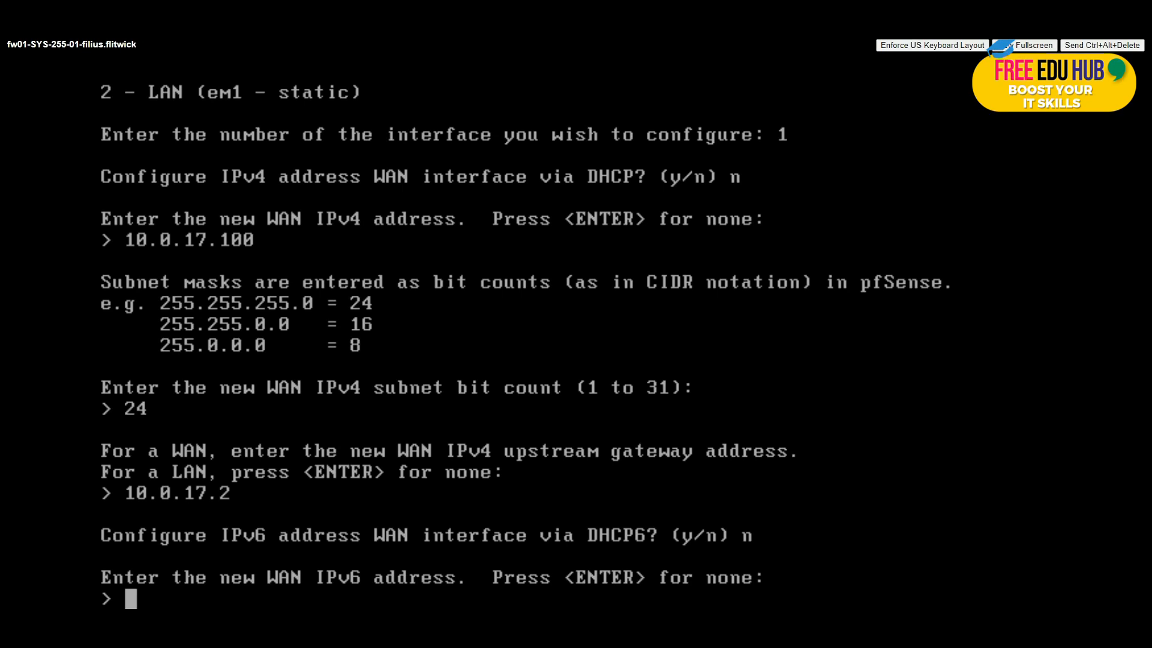
key("Return")
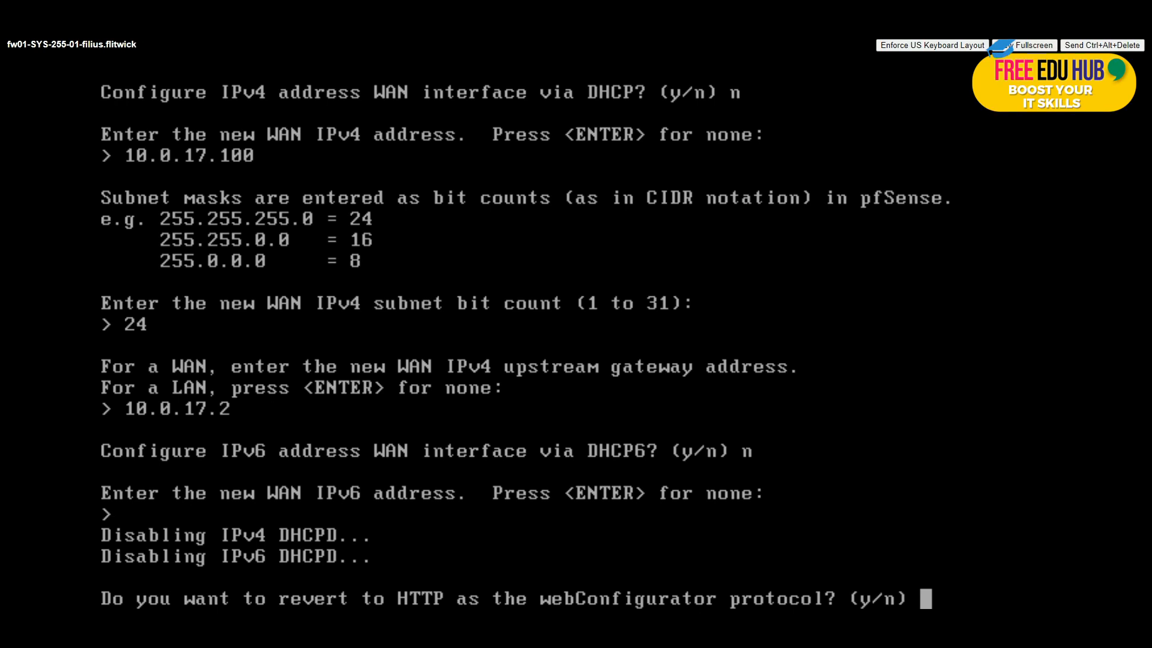
type("n")
key("Return")
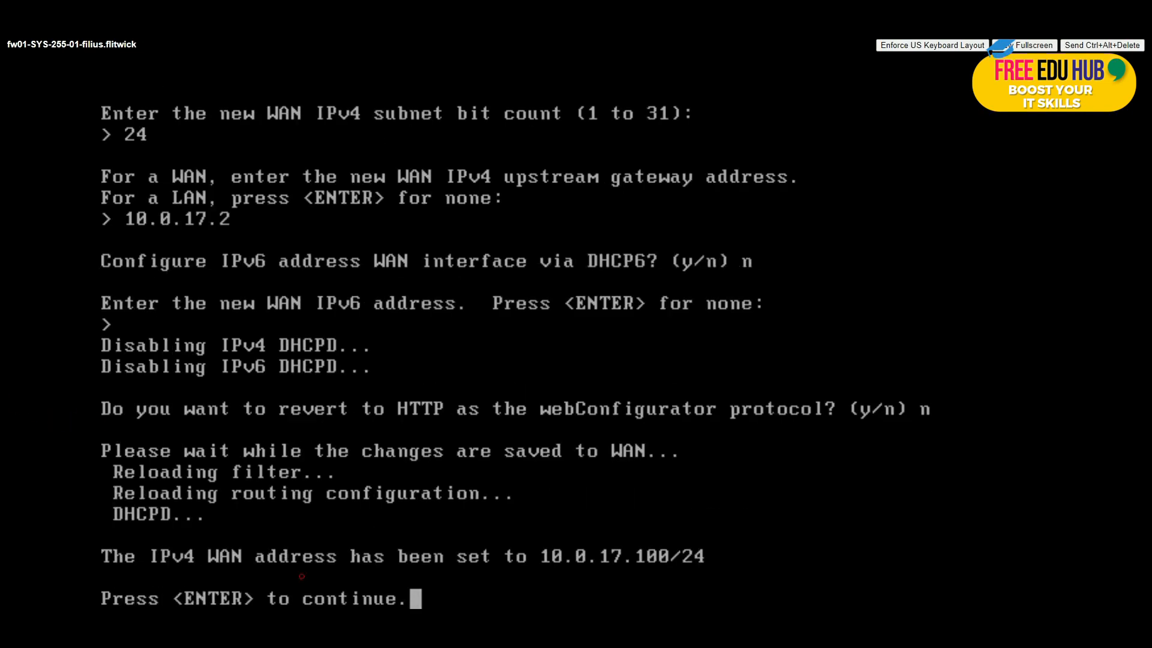
key("Return")
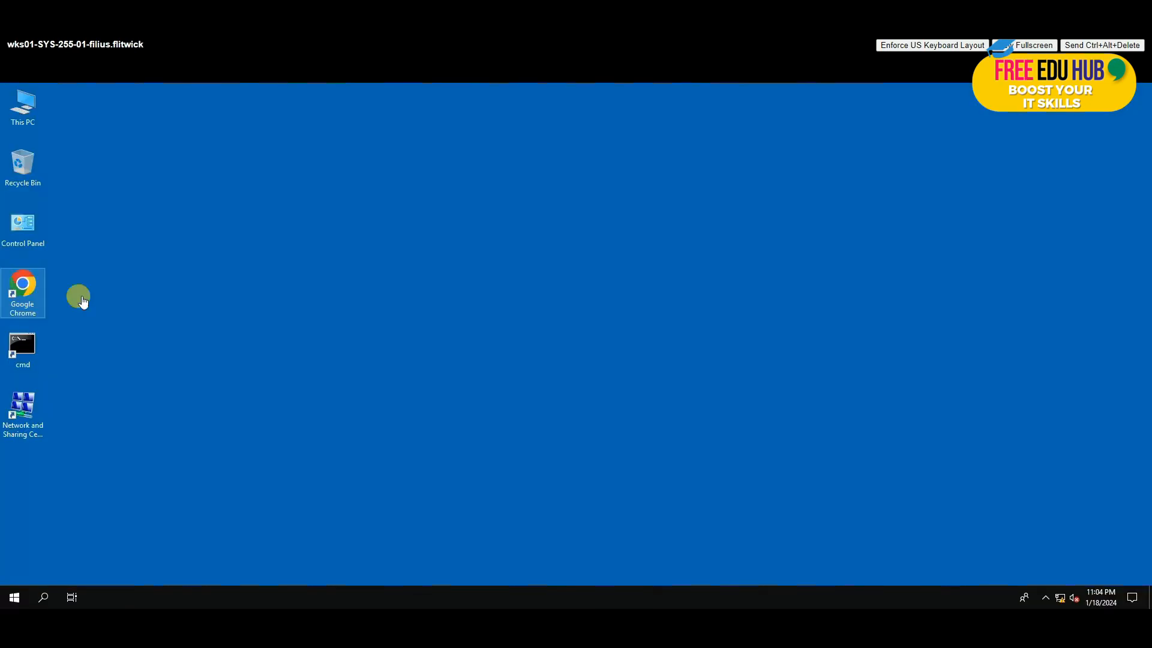
Step: Launch Chrome on wks01 and try loading google.com to test internet access
double_click(21, 285)
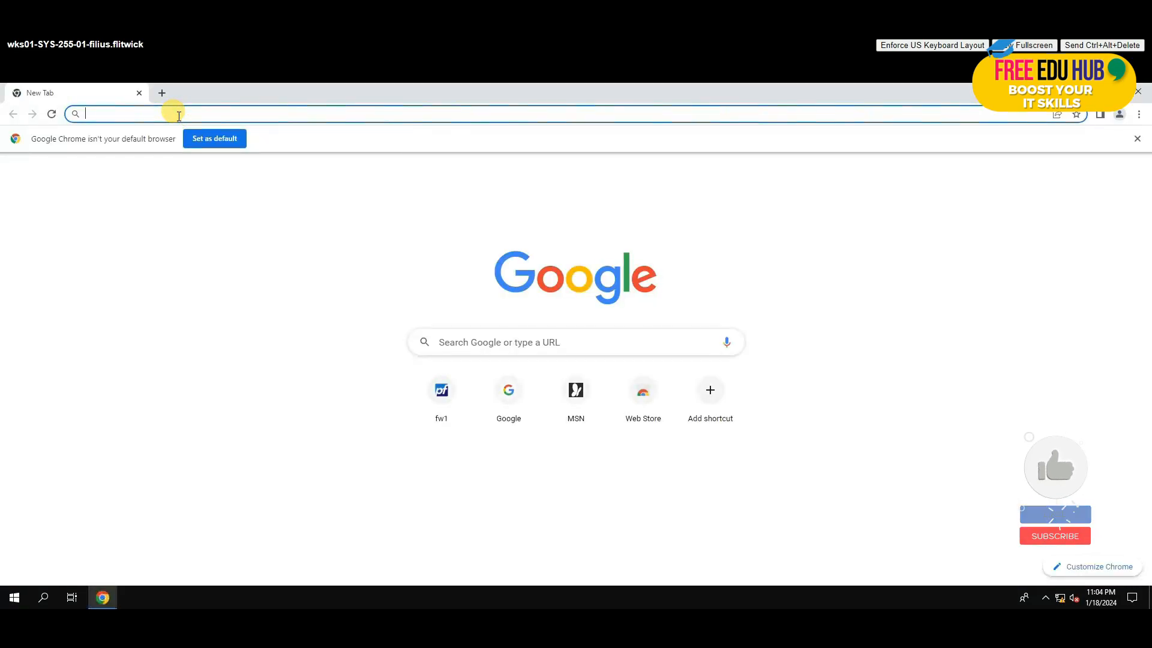
type("g")
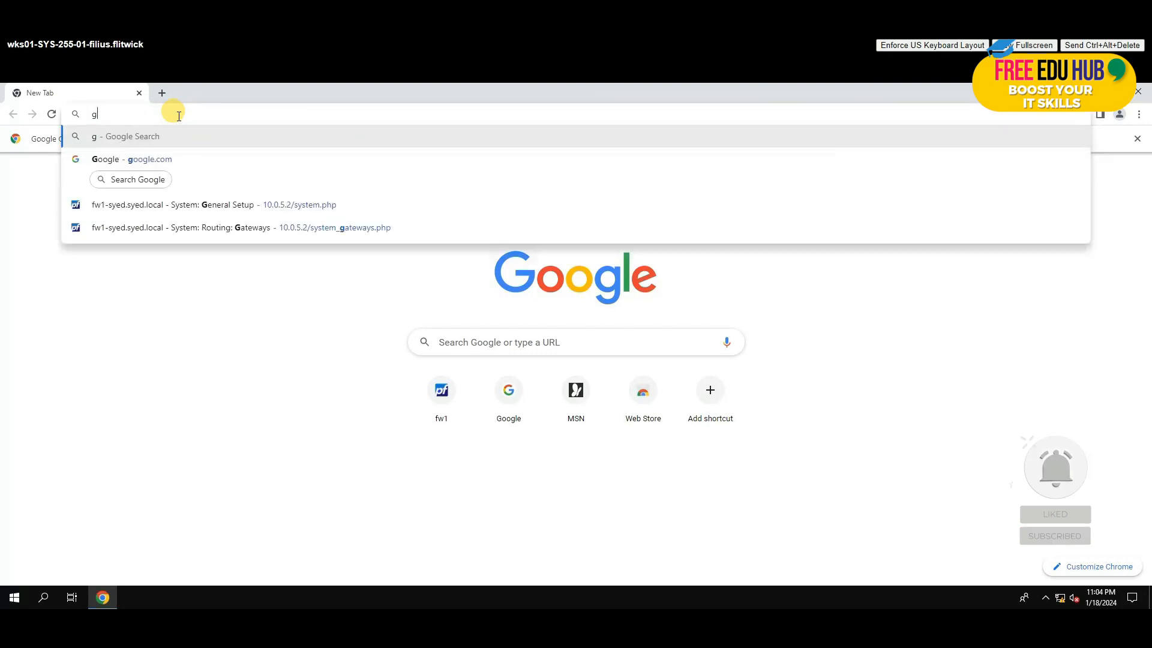
type("h")
key("BackSpace")
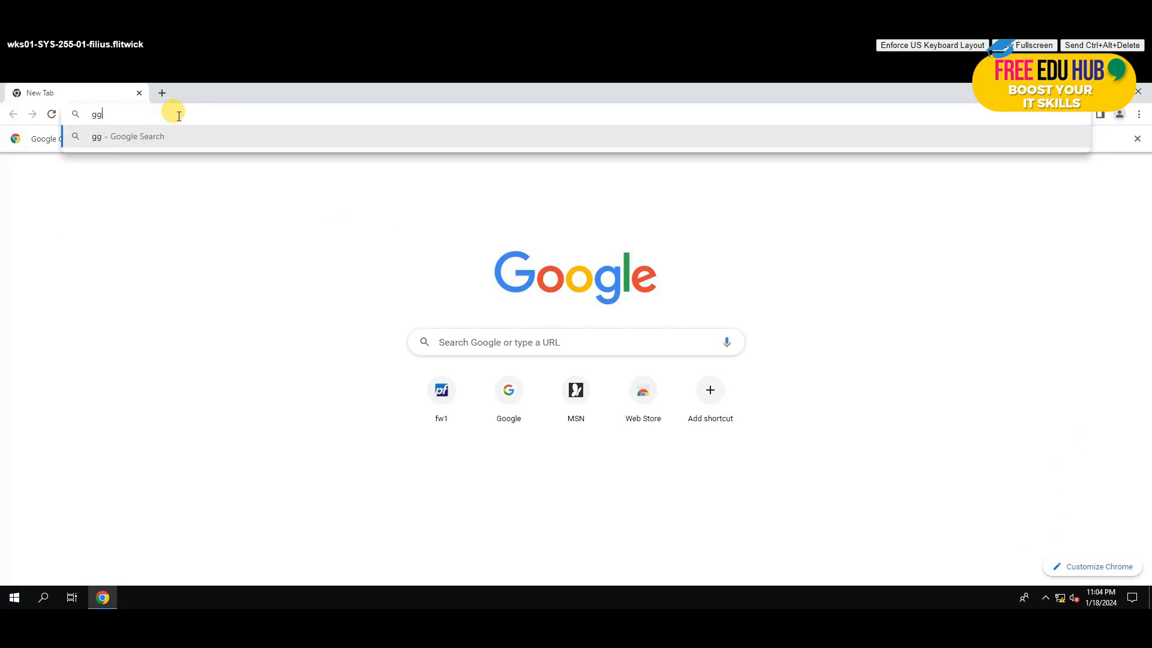
type("oogle.com")
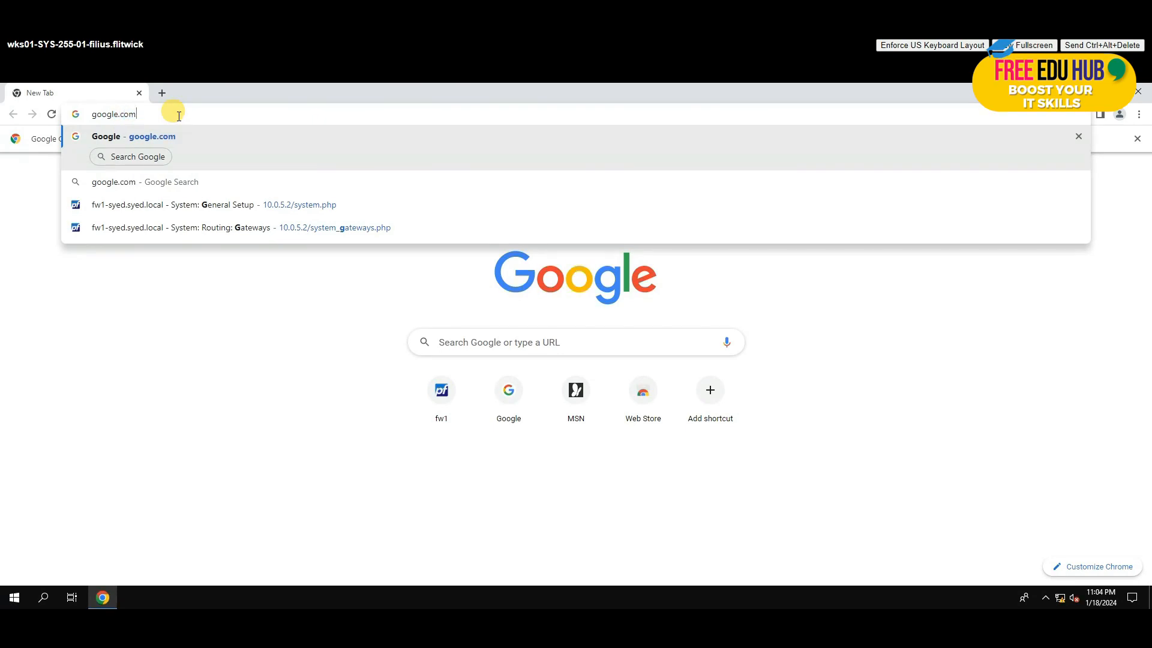
key("Return")
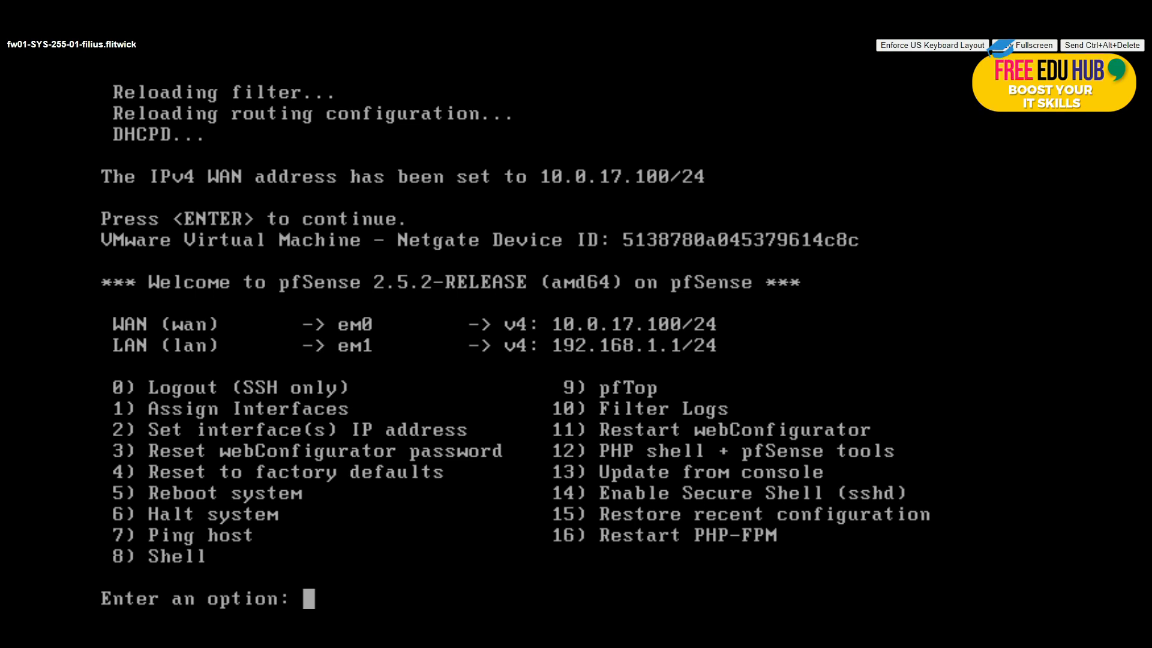
Step: Via option 2, set the LAN interface to static address 10.0.5.2 with 24-bit subnet
type("2")
key("Return")
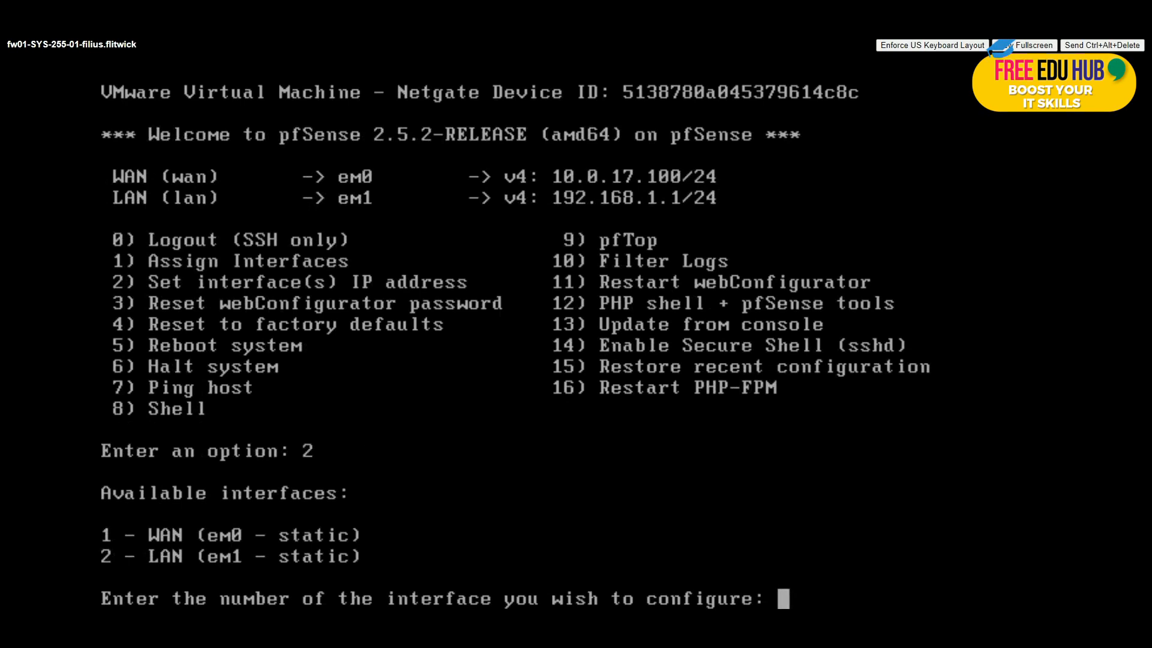
type("2")
key("Return")
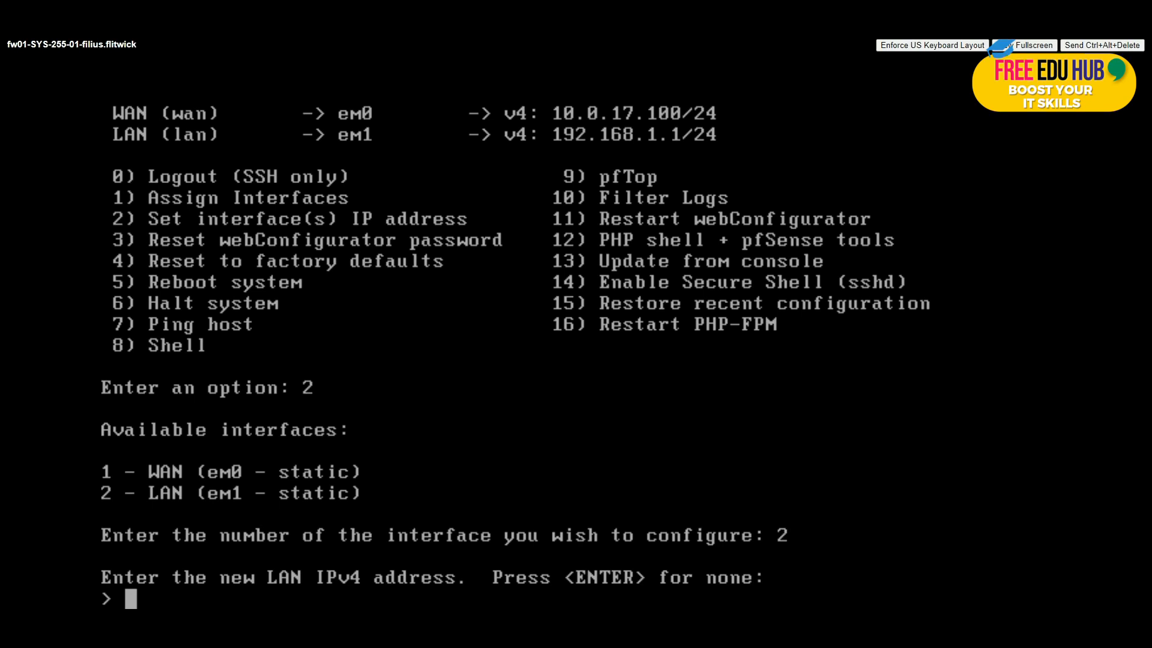
type("10.0.")
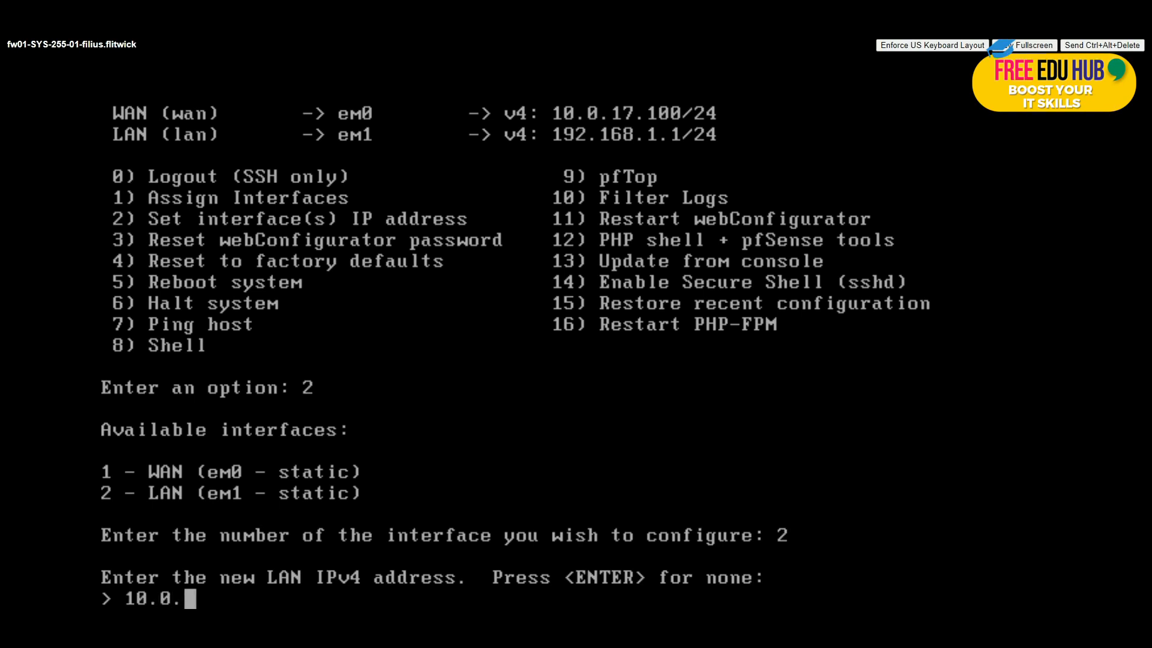
type("5.2")
key("Return")
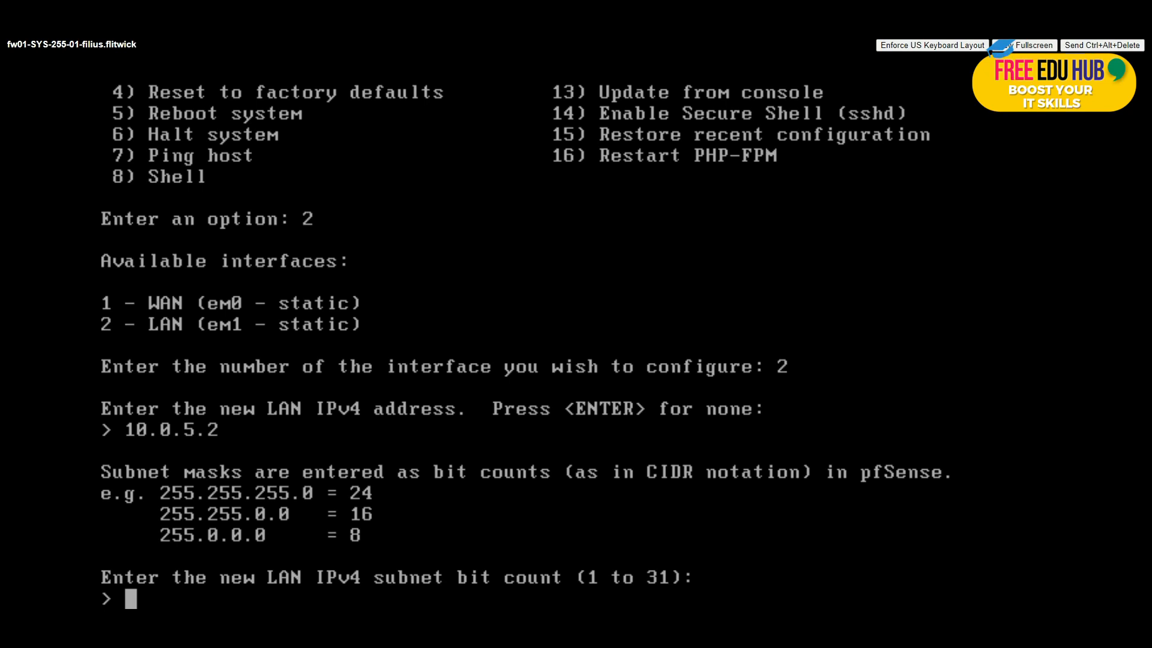
type("24")
key("Return")
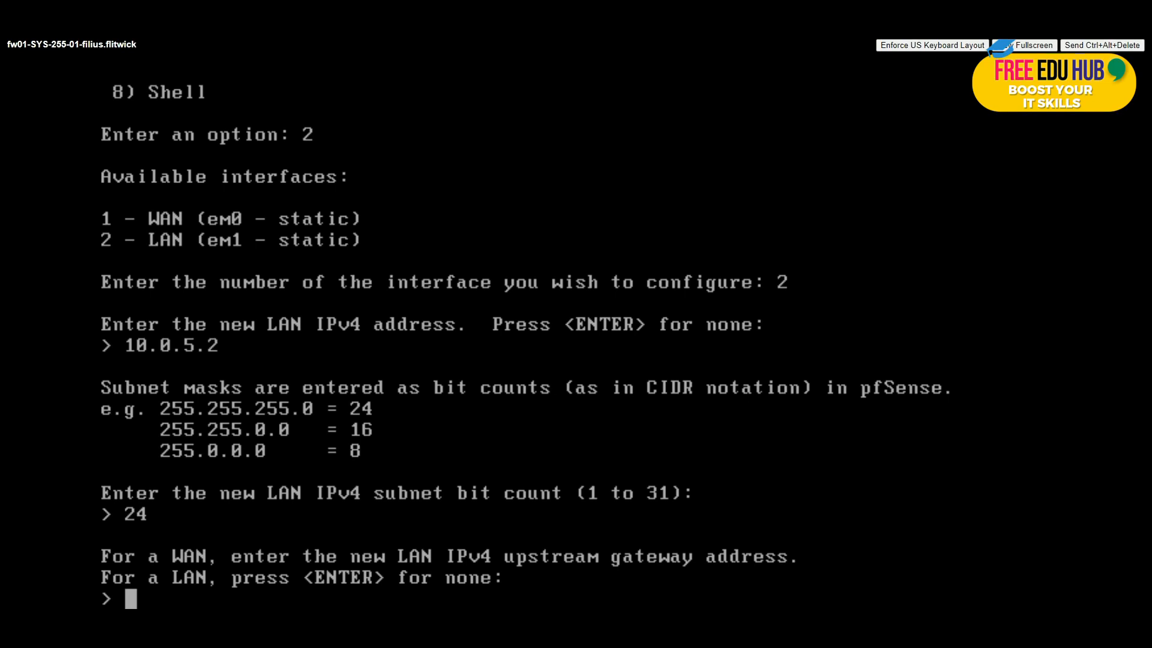
Step: Leave LAN gateway and IPv6 empty, disable its DHCP server, keep HTTPS, and save
key("Return")
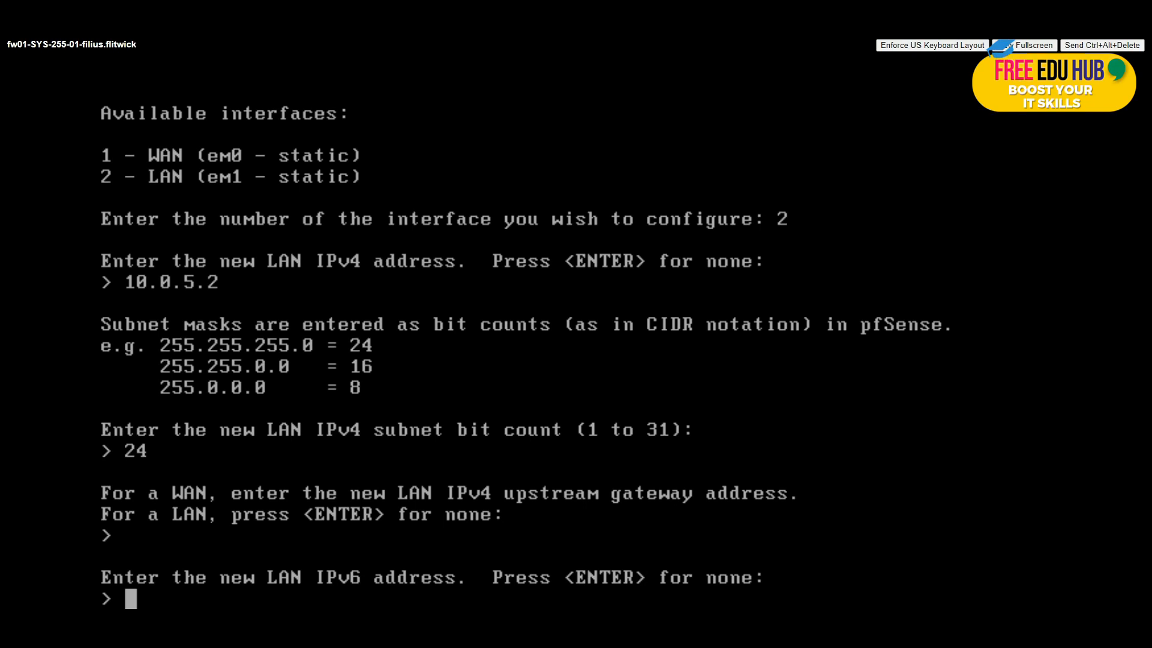
key("Return")
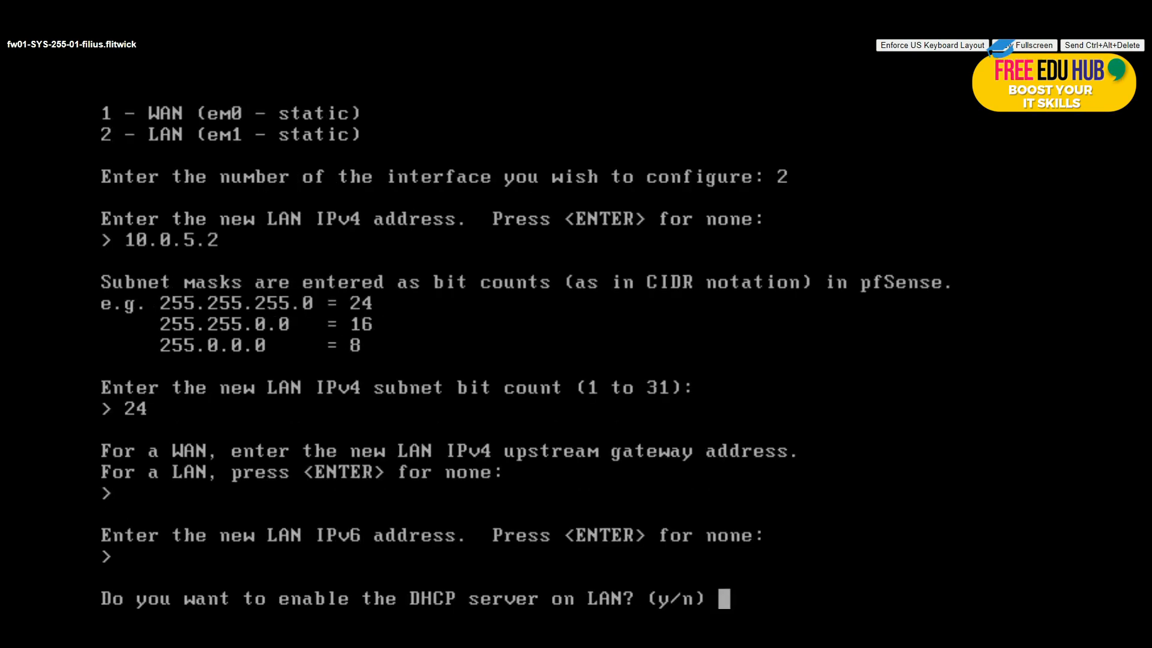
type("n")
key("Return")
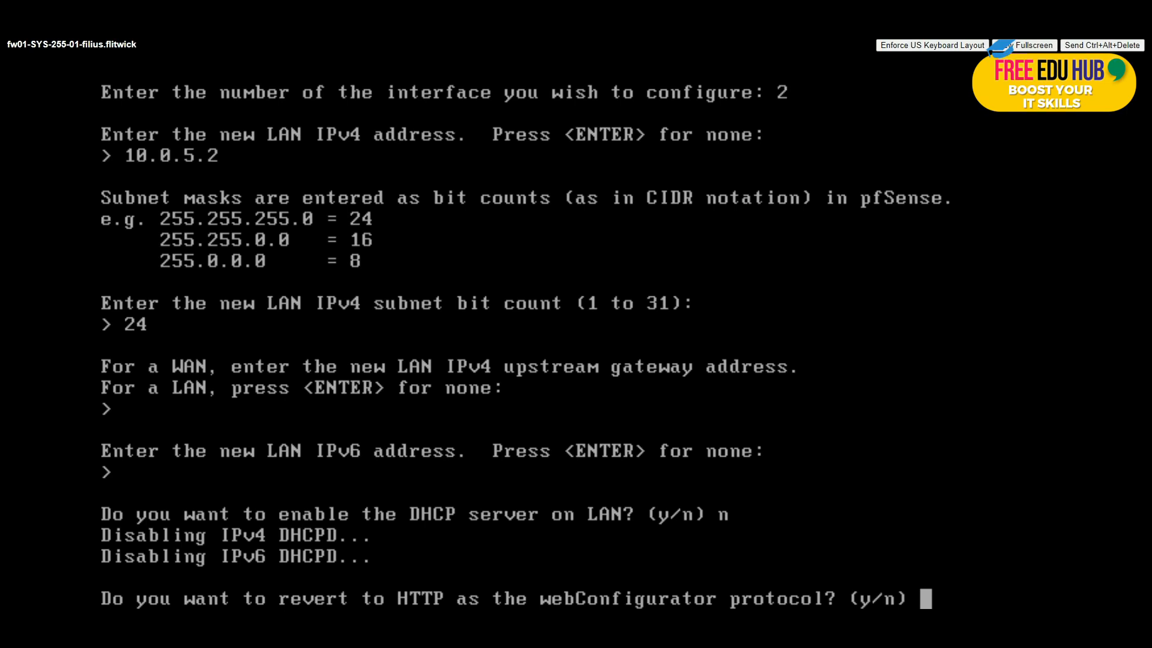
type("n")
key("Return")
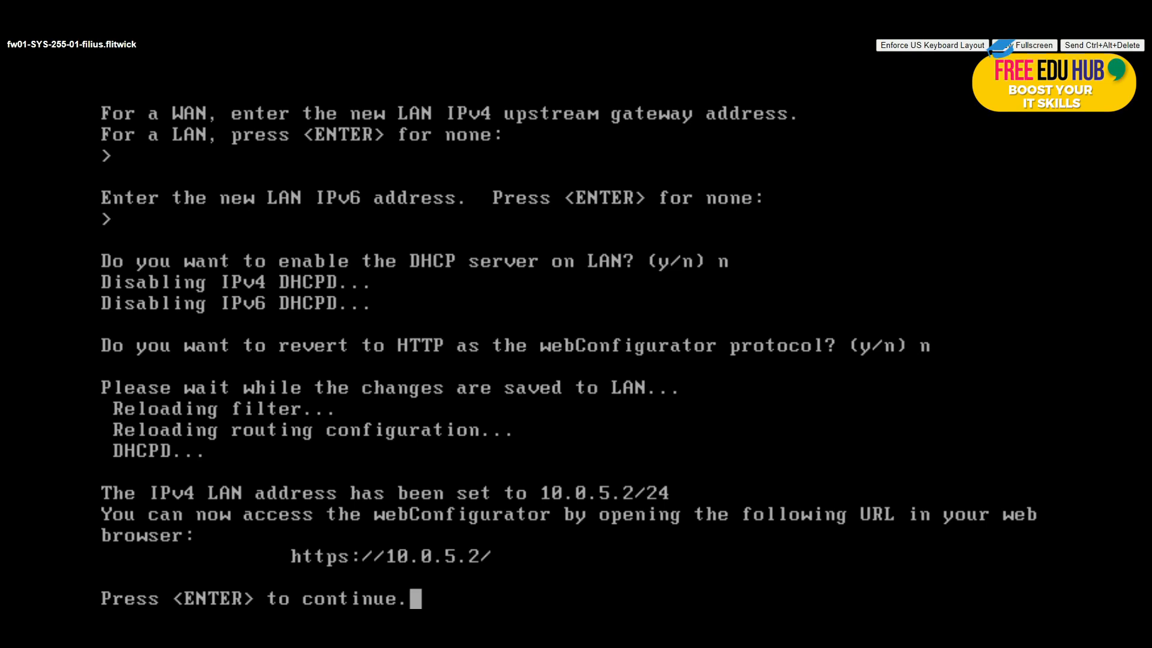
key("Return")
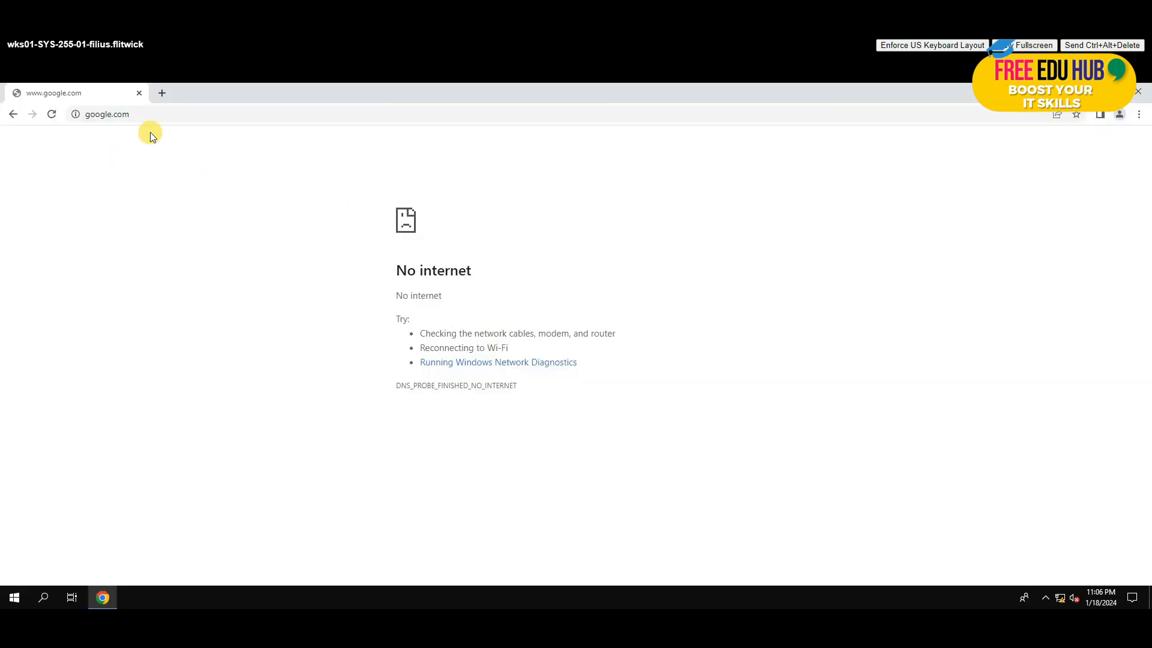
Step: Reload the google.com error page several times; it still fails to resolve
left_click(52, 114)
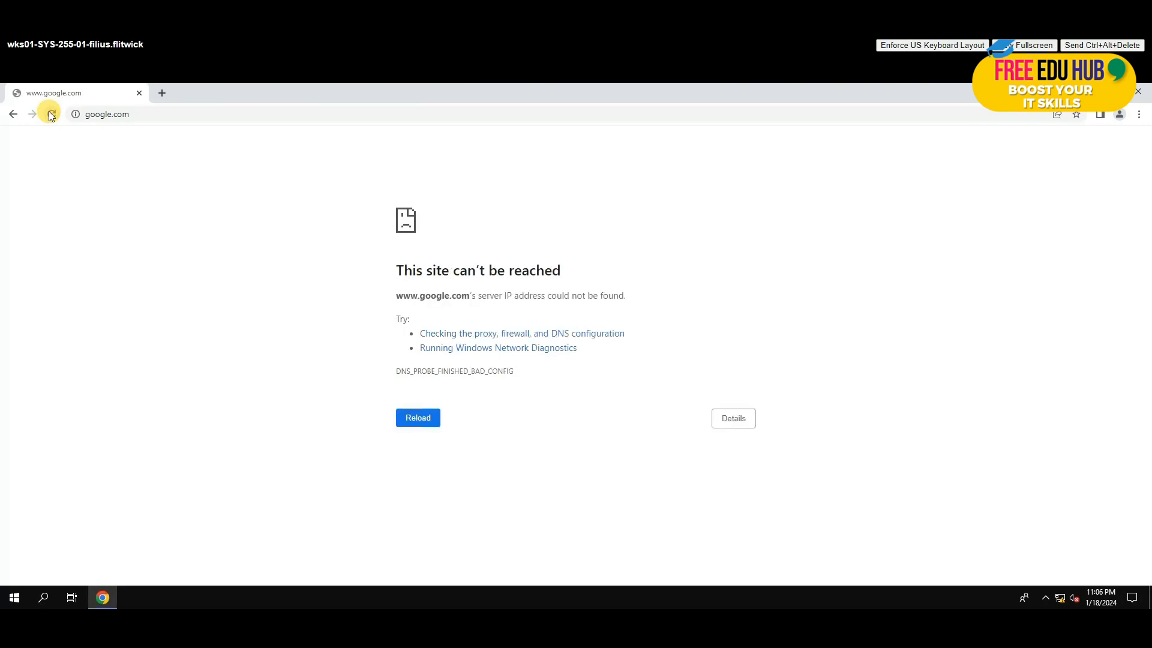
left_click(52, 114)
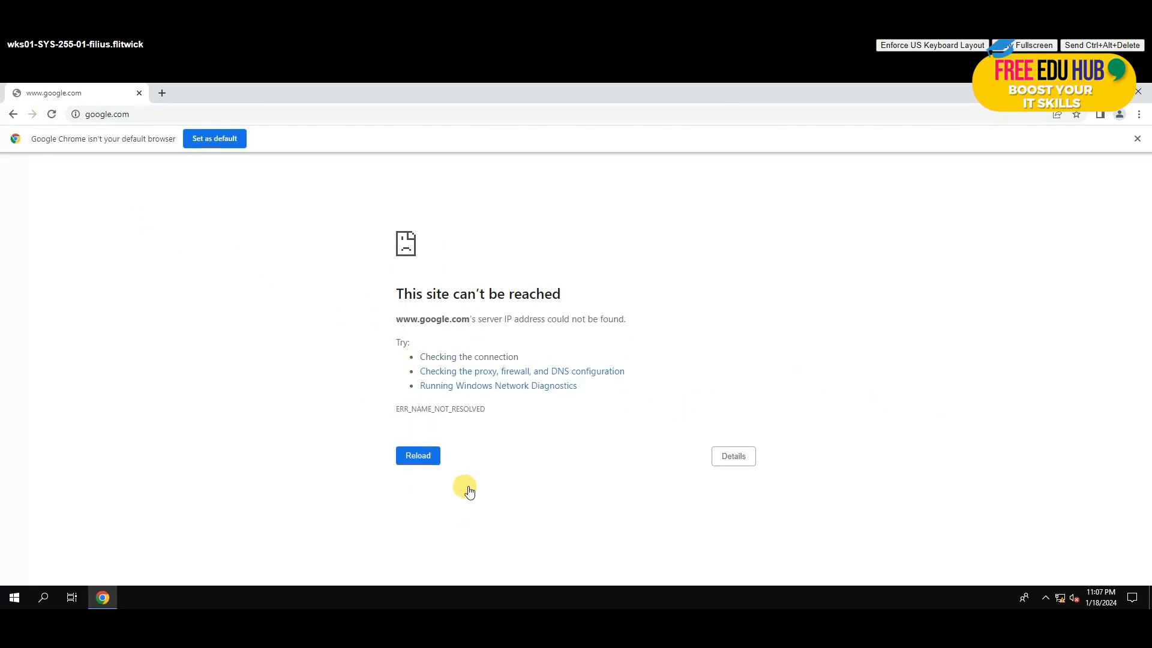
left_click(412, 455)
left_click(412, 455)
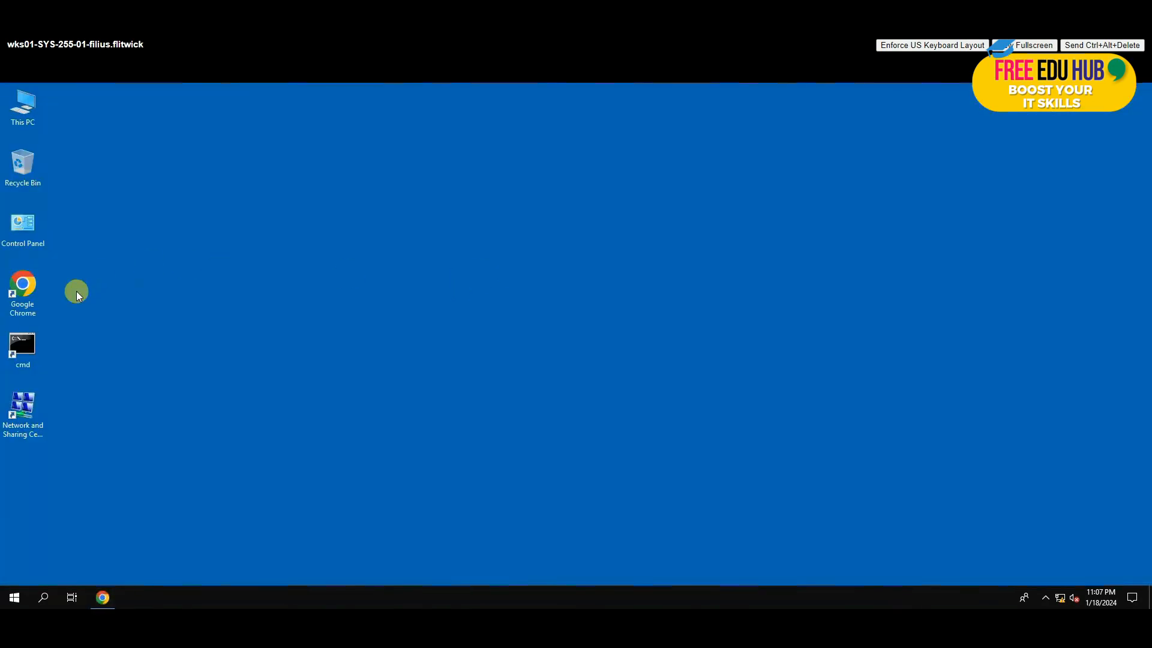
Step: Open Ethernet0's IPv4 properties and switch to a manually entered IP address
double_click(22, 408)
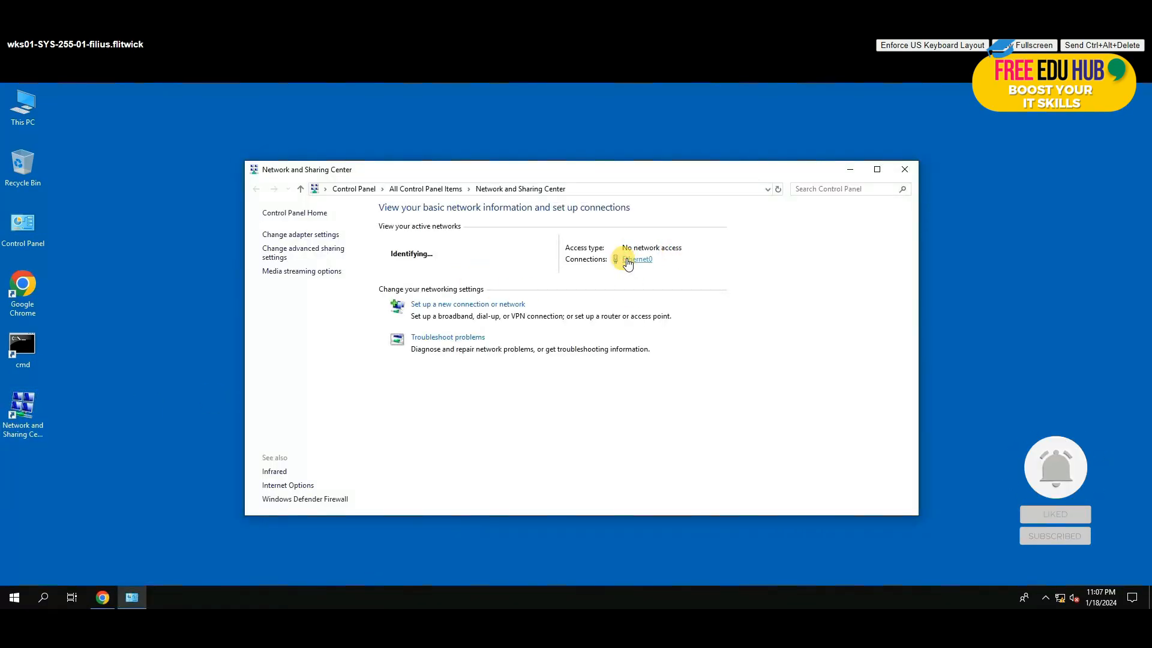
left_click(627, 262)
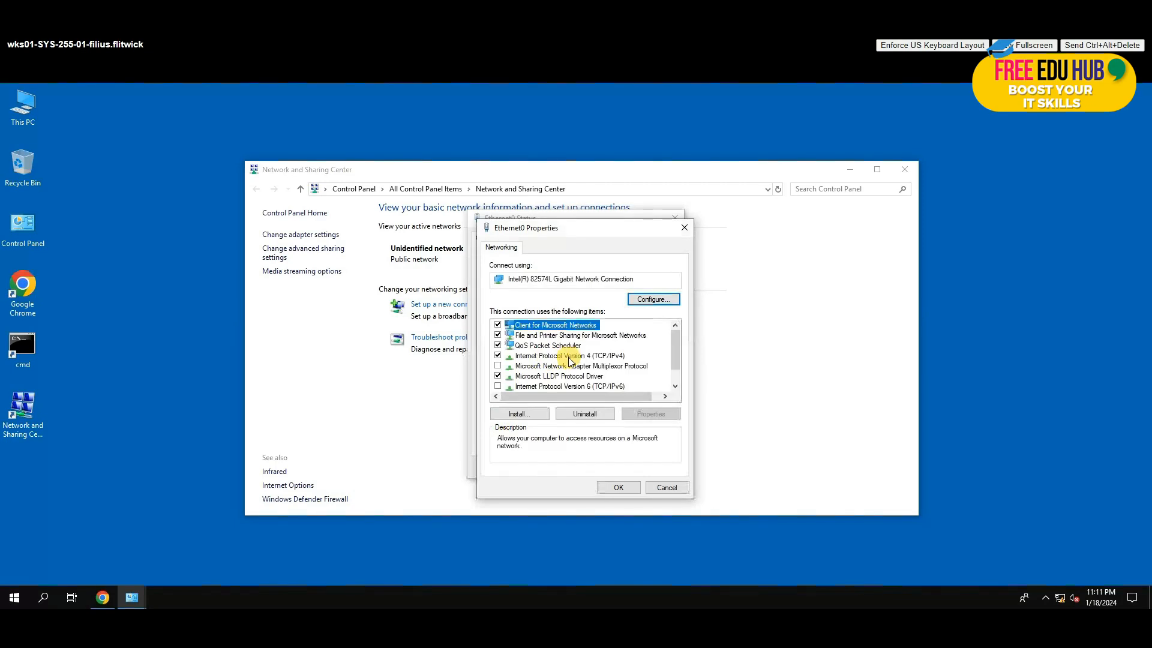
left_click(567, 357)
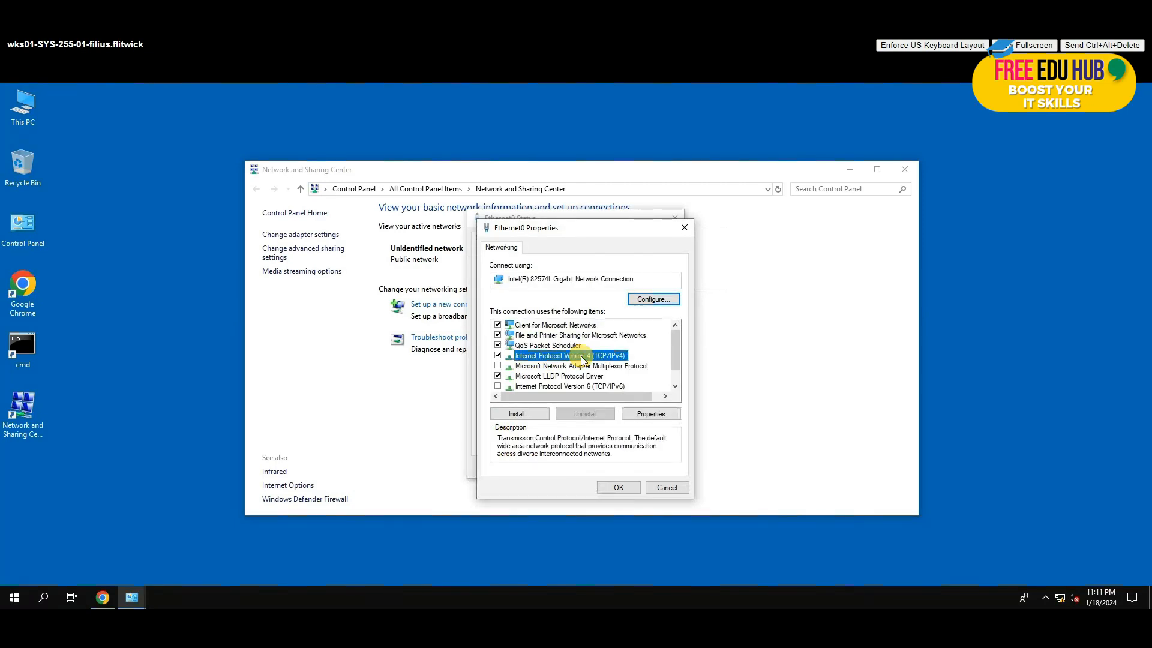
left_click(654, 415)
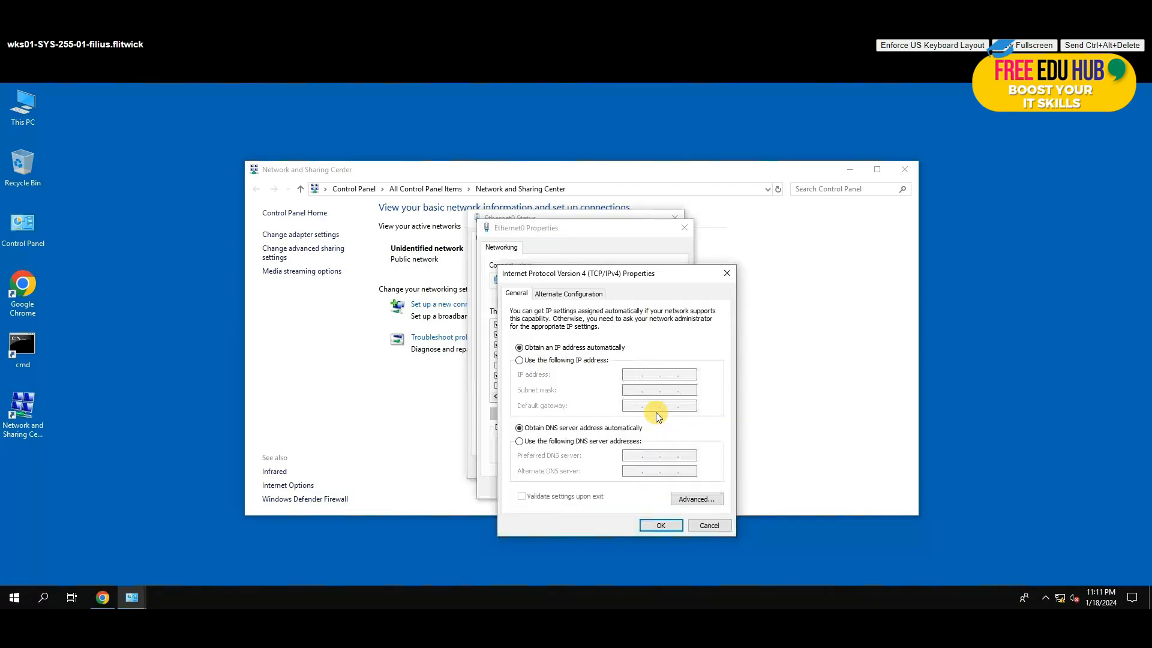
left_click(519, 360)
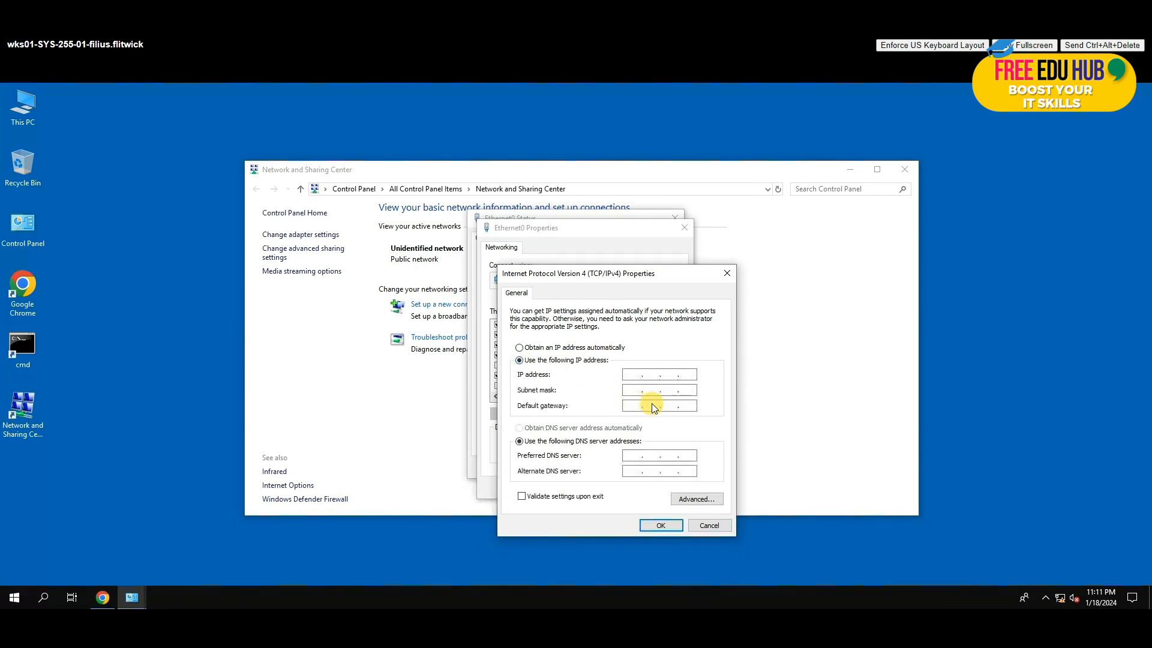
Step: Enter IP 10.0.5.100, mask 255.255.255.0, gateway and DNS 10.0.5.2, and apply
left_click(630, 374)
type("10.0.5.100")
left_click(630, 390)
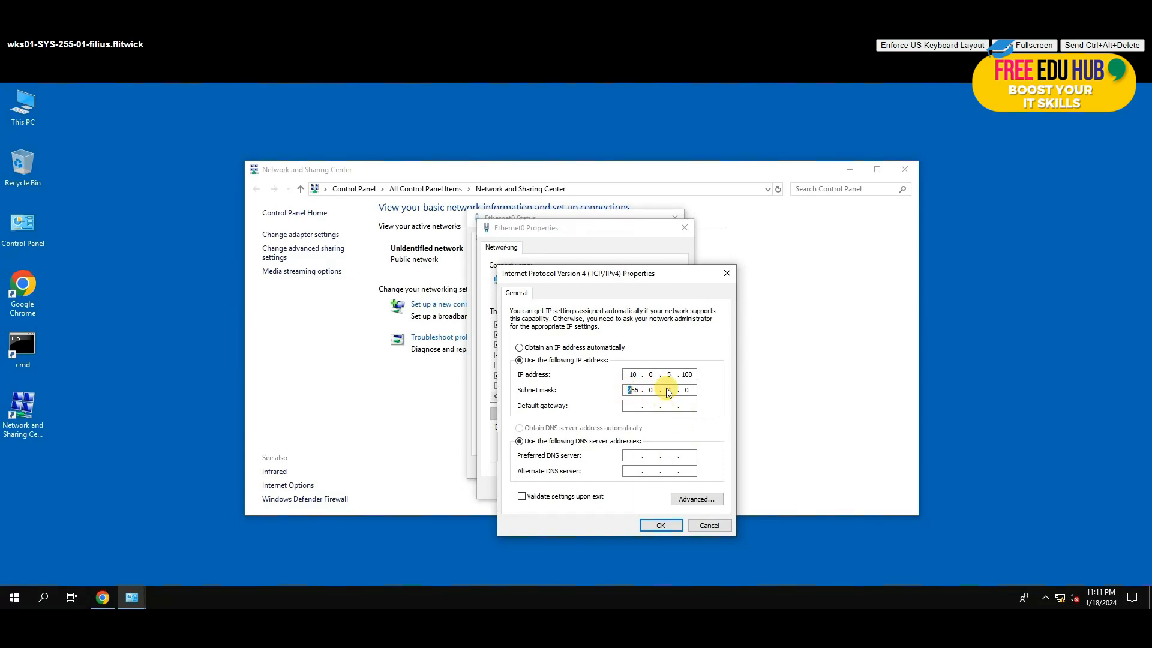
left_click_drag(655, 390, 627, 390)
type("255.255.")
key("Tab")
type("10.0.")
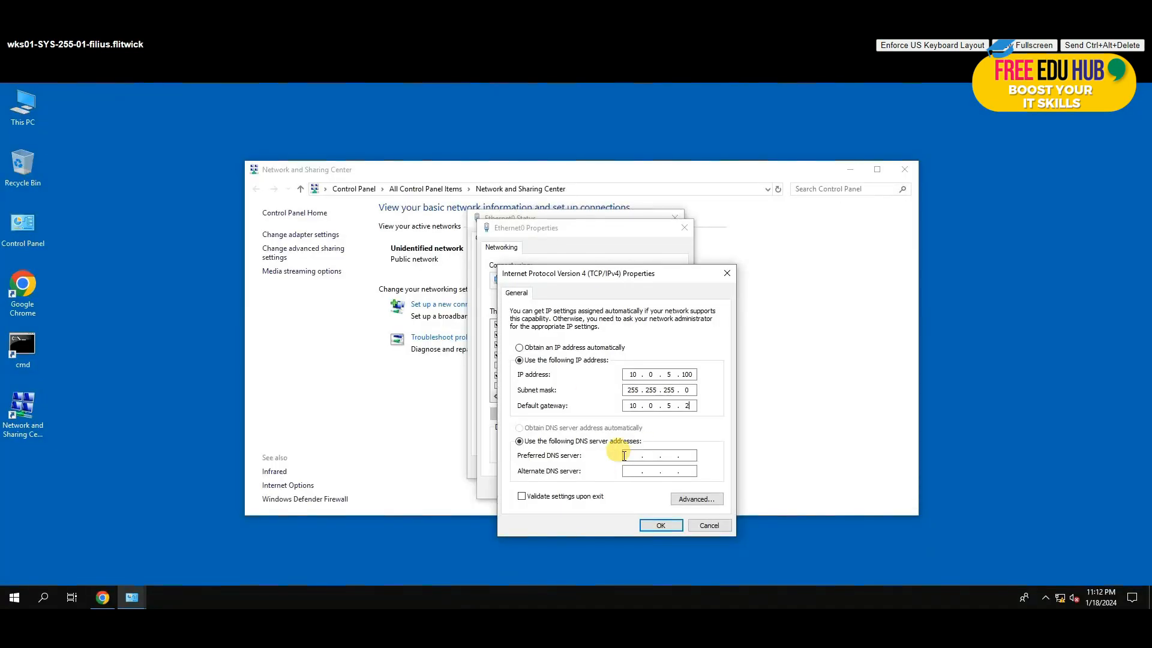
left_click(633, 454)
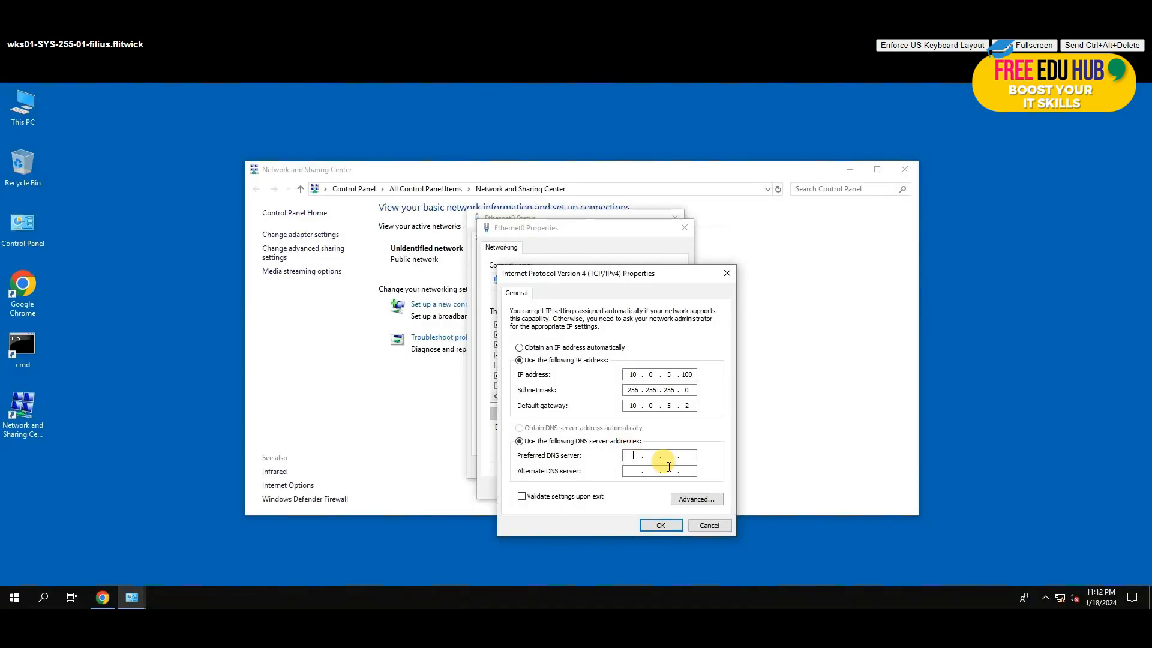
type("10")
left_click(662, 524)
Step: Close the adapter properties, status window and Network and Sharing Center
left_click(627, 488)
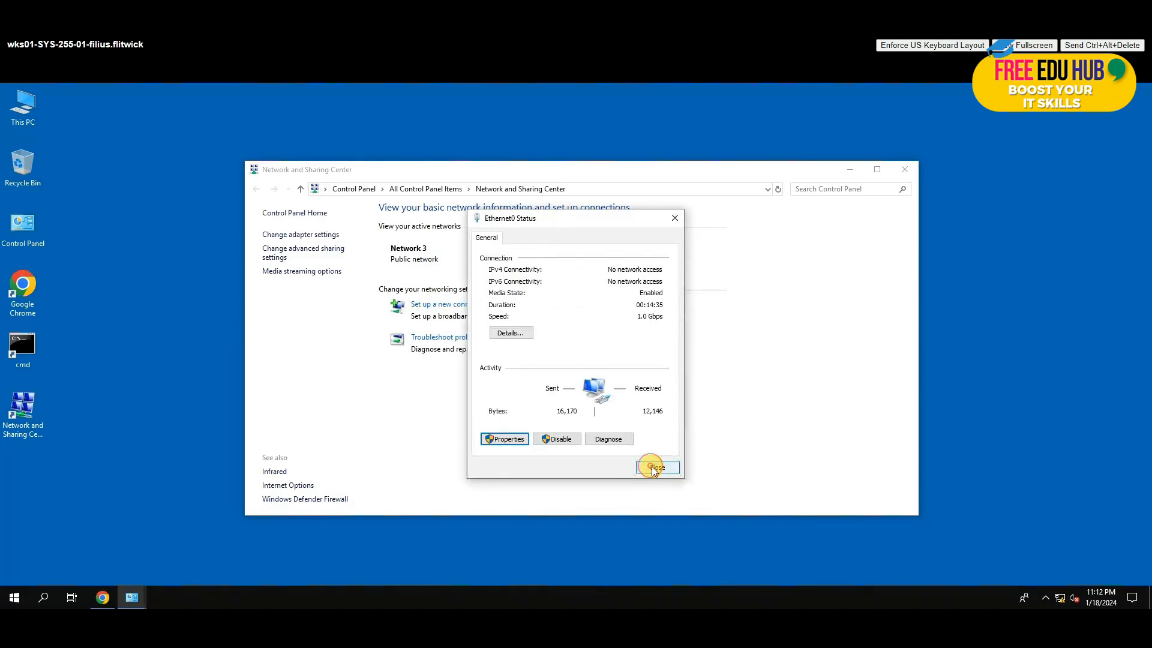
left_click(655, 466)
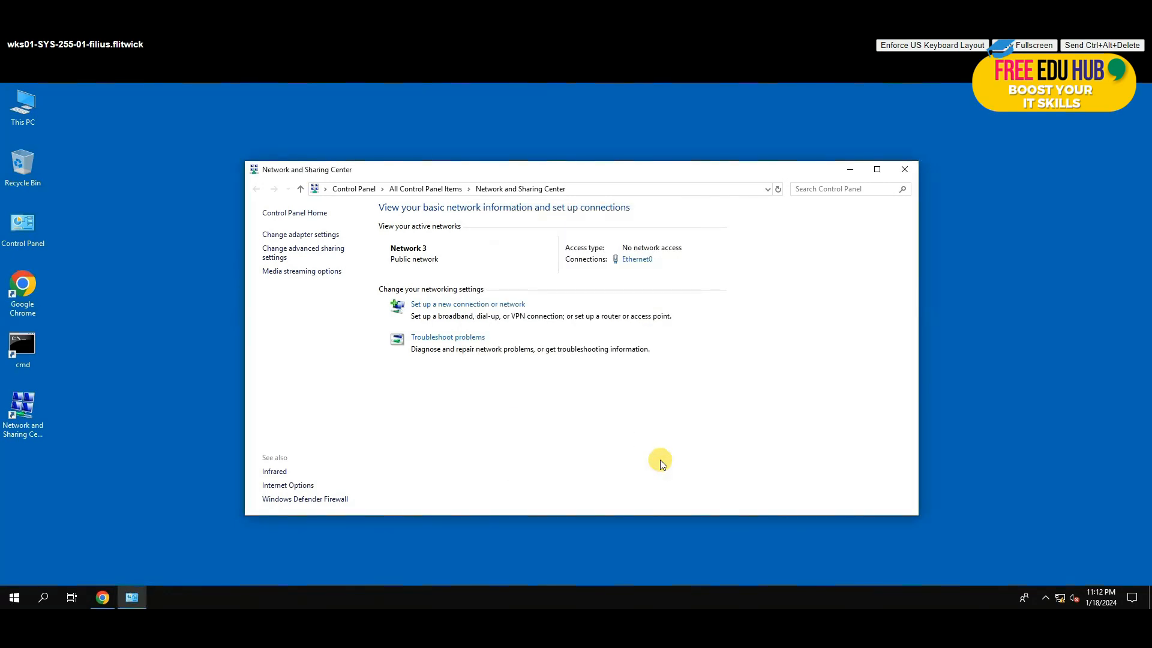
left_click(905, 166)
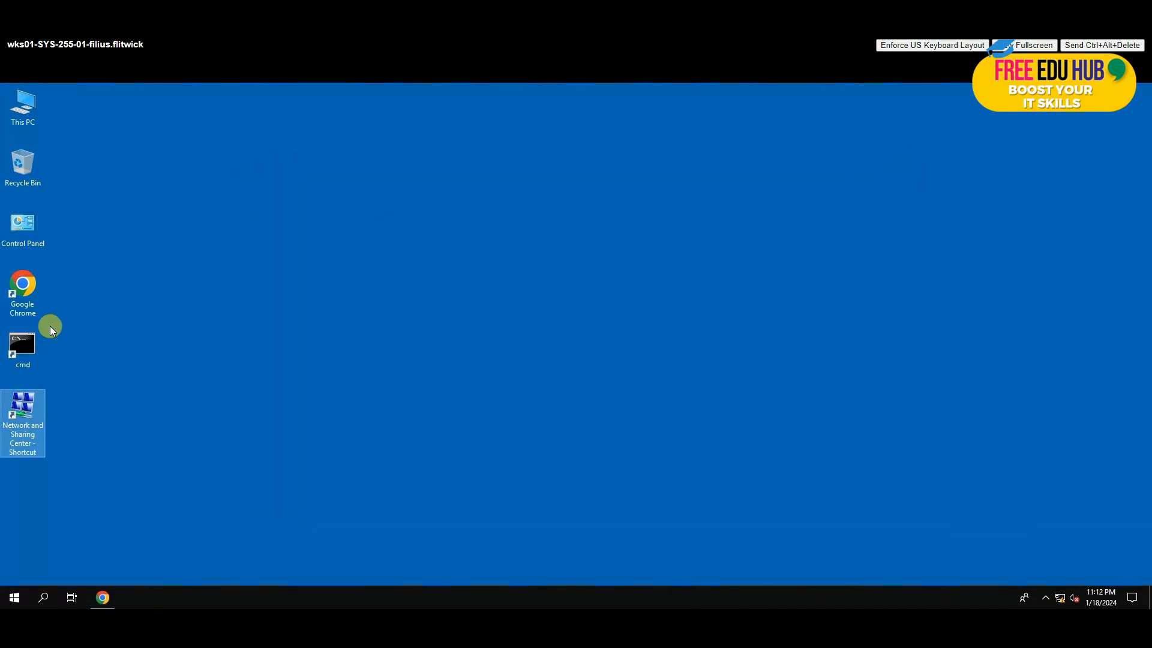
Step: In a maximized Chrome window, load 10.0.5.2 and proceed past the unsafe-certificate warning
double_click(22, 287)
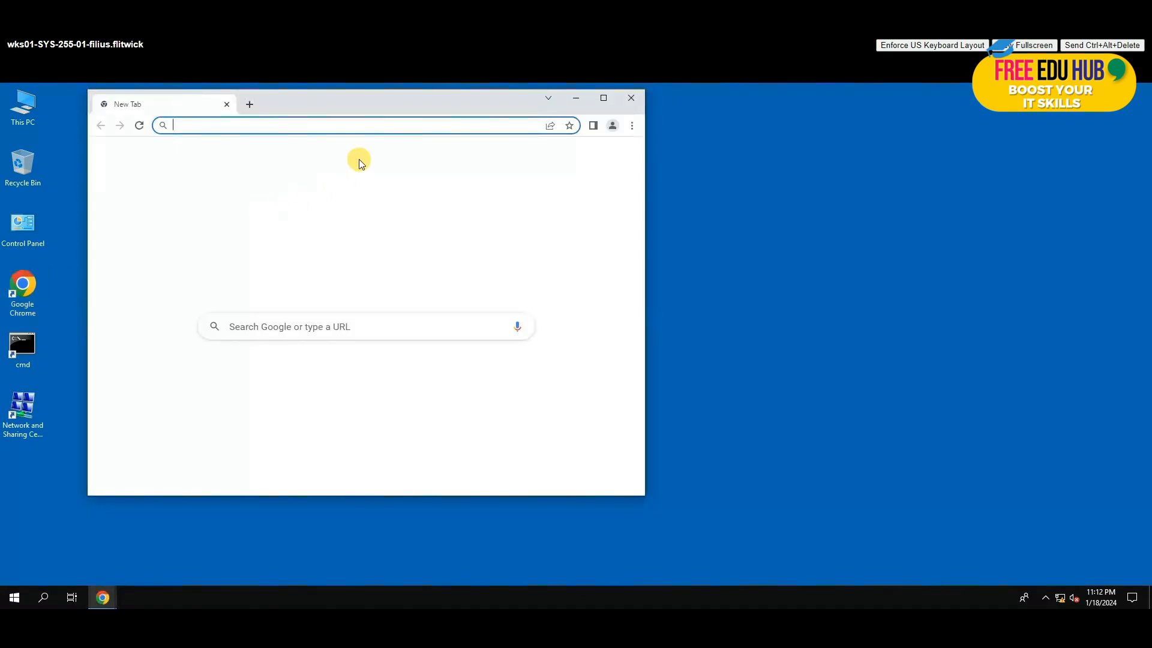
double_click(351, 99)
left_click(277, 113)
type("10.")
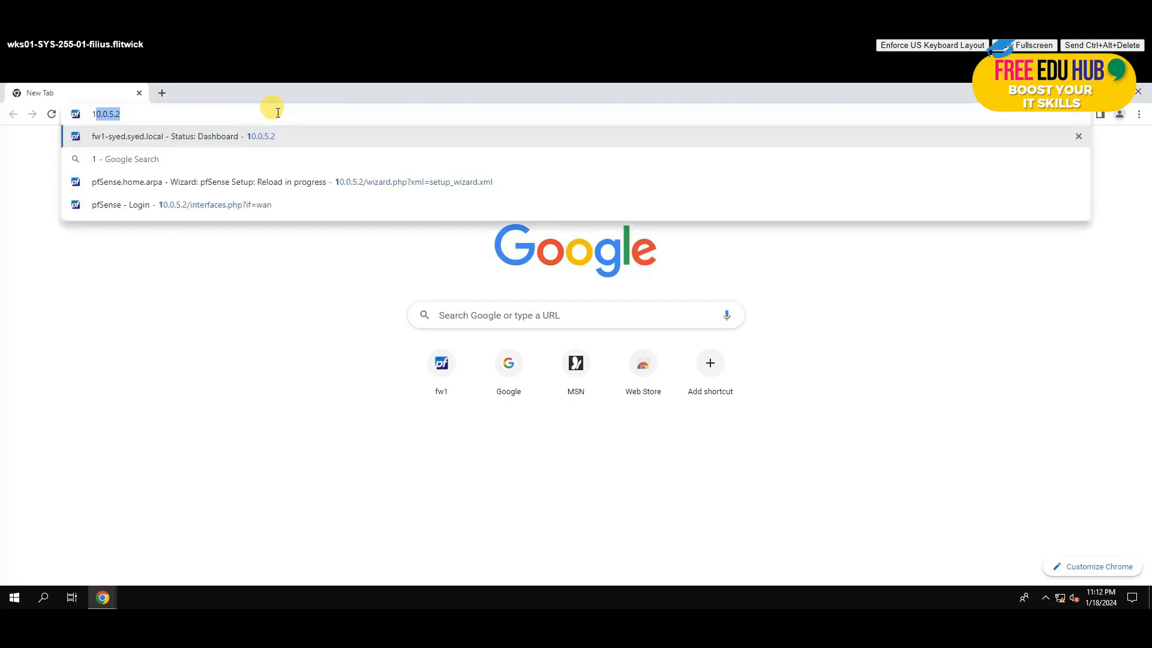
type("0.5.2")
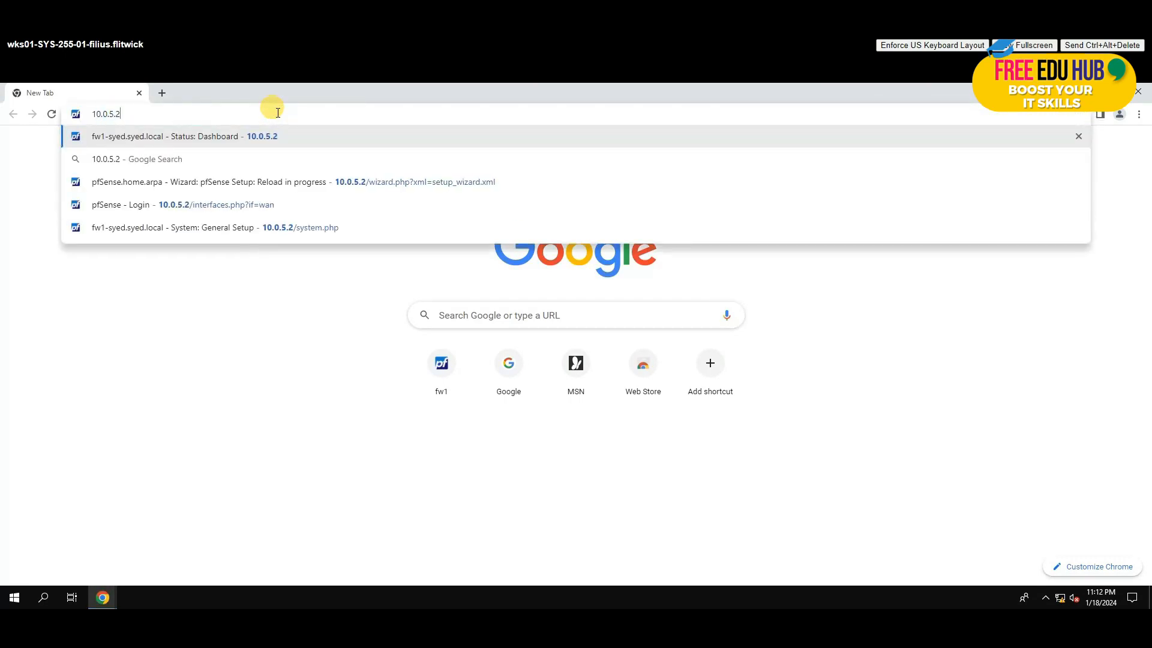
key("Return")
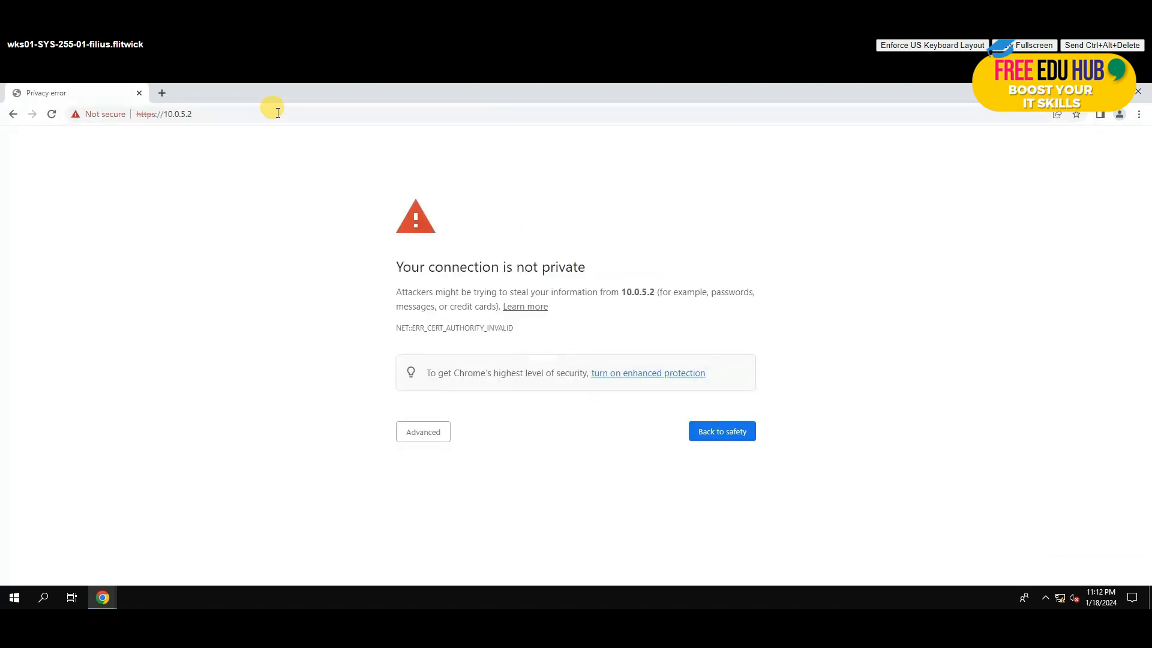
left_click(426, 434)
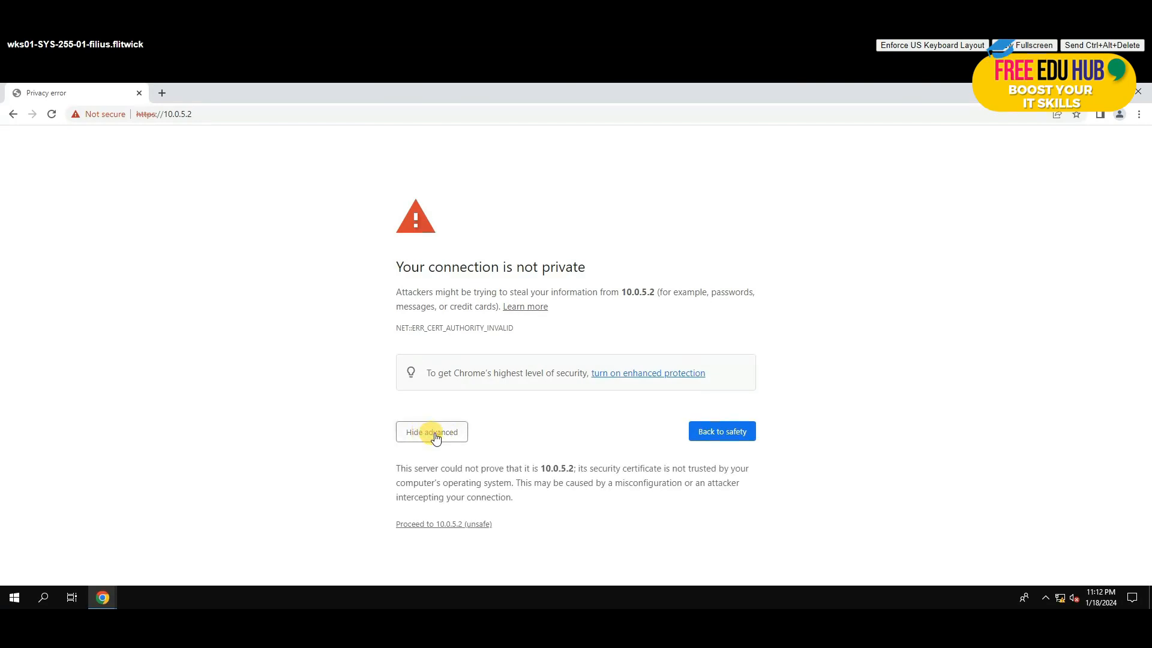
left_click(462, 524)
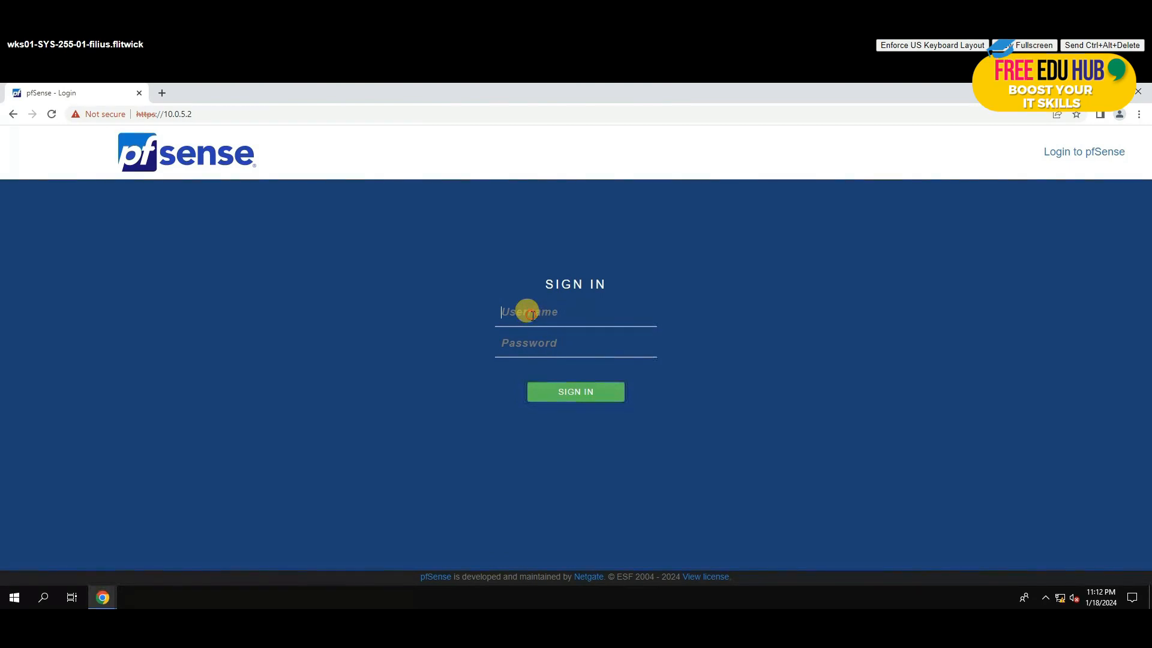
Step: Sign in with the autofilled admin username and the default administrator password
left_click(532, 316)
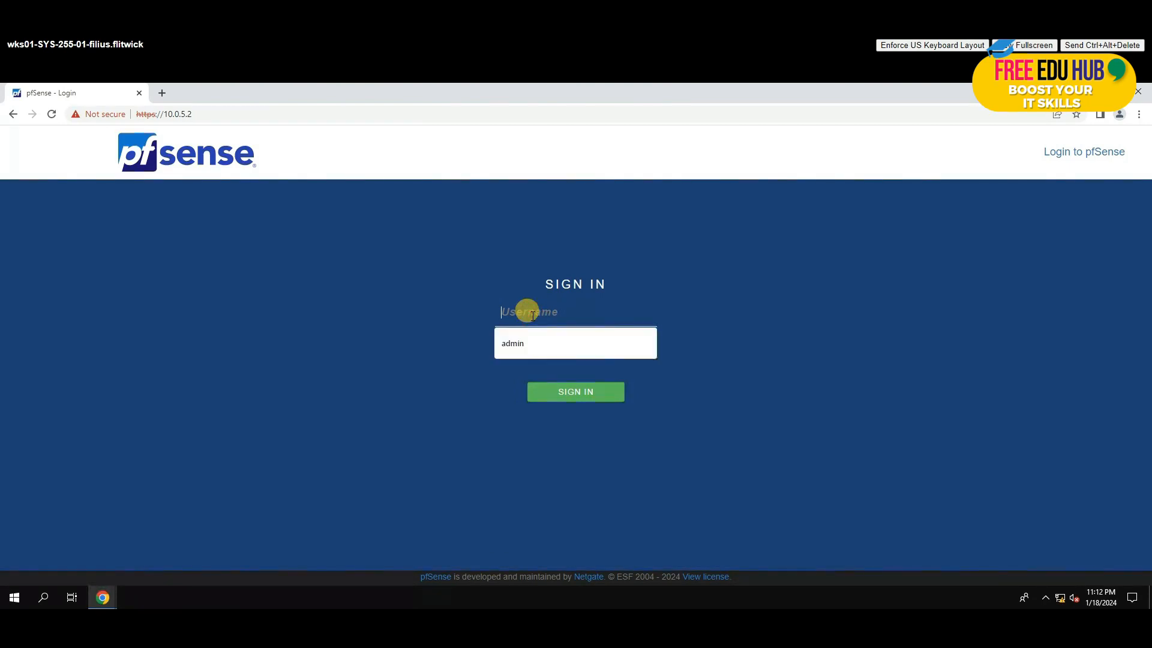
key("Down")
key("Return")
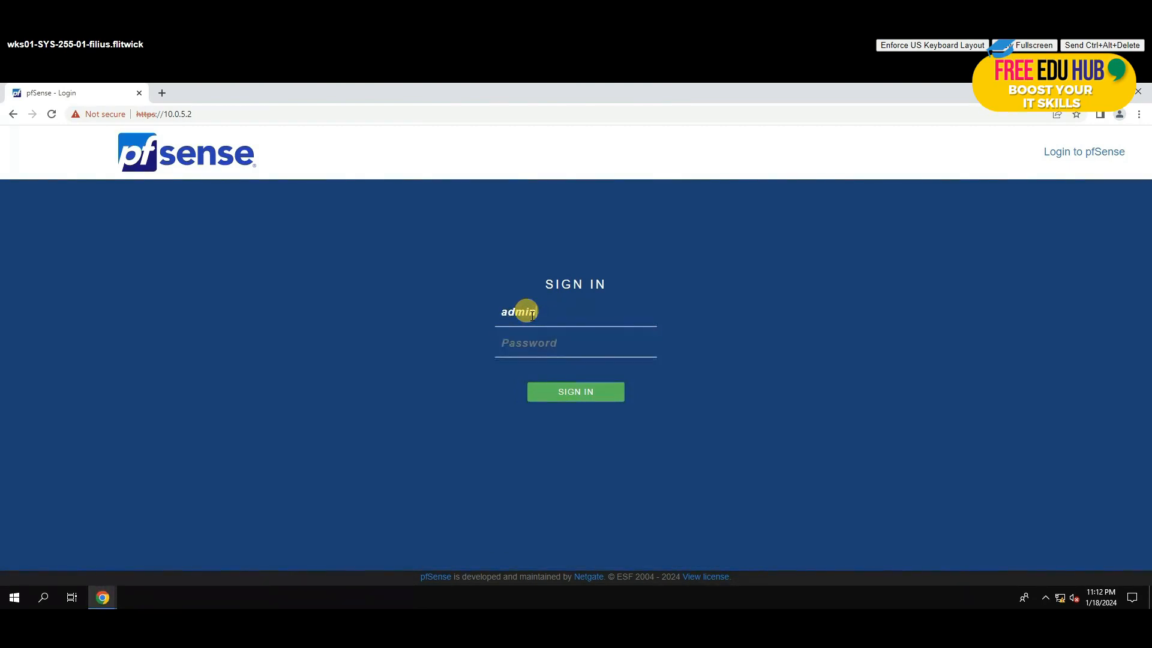
type("pfsense")
key("Return")
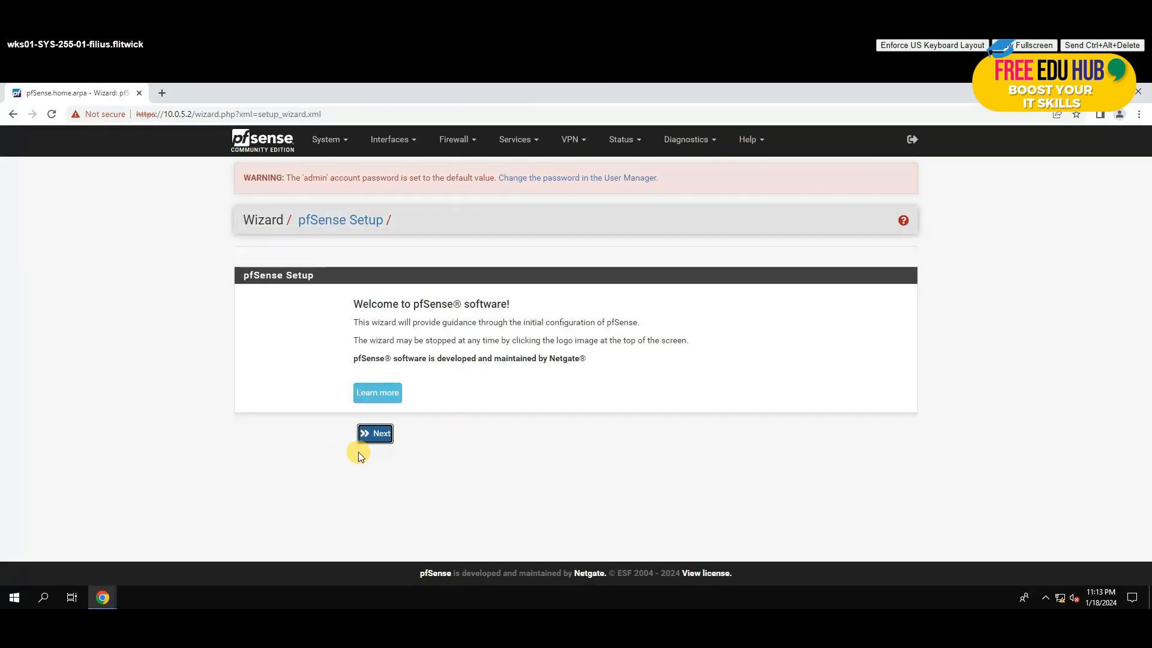
Step: Go past the welcome and Netgate support pages and select the default hostname pfSense
left_click(372, 436)
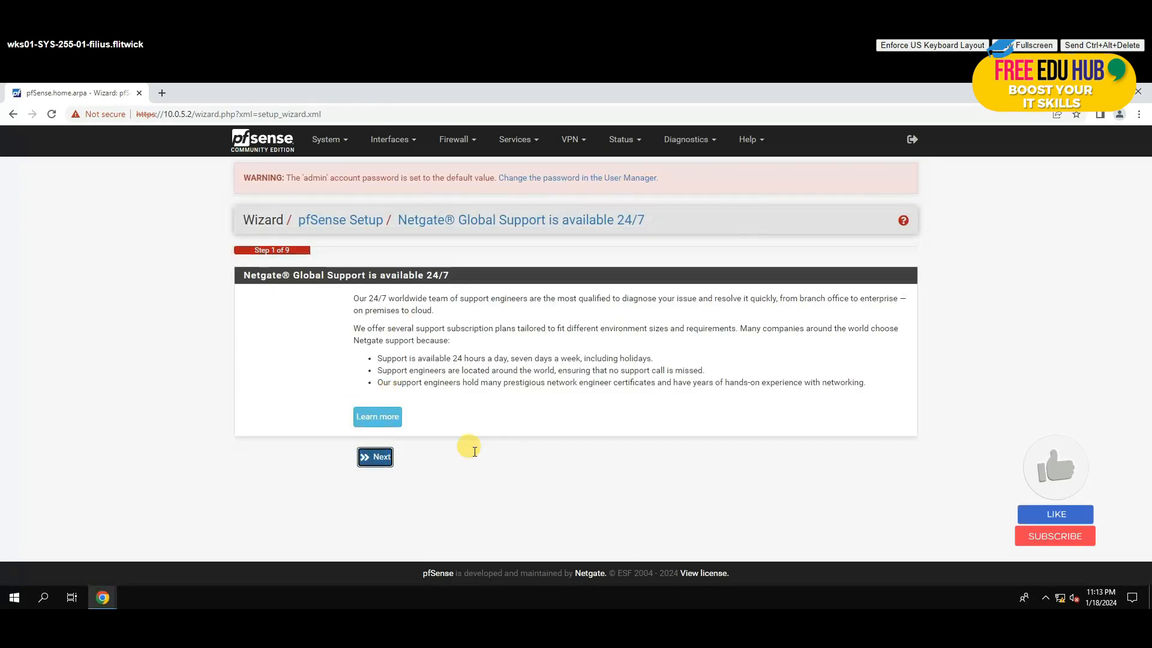
left_click(369, 457)
left_click(413, 331)
left_click(404, 325)
left_click(314, 326)
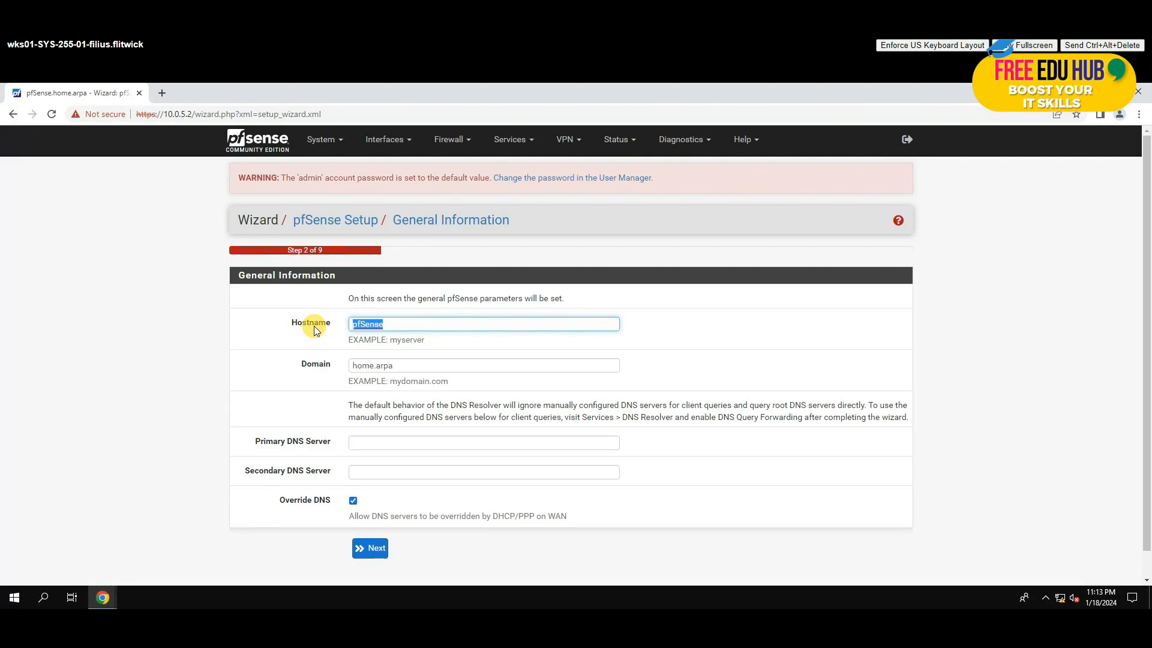
Step: Enter hostname fw1-syed and replace domain home.arpa with syed.local, then continue
left_click(374, 329)
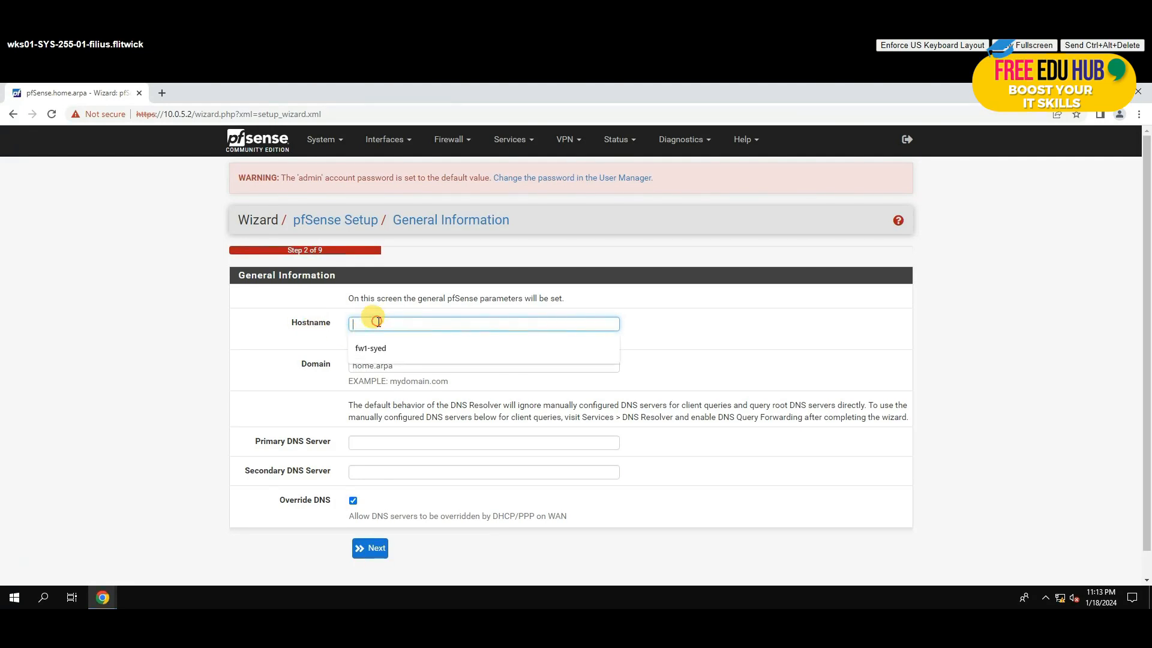
left_click(372, 349)
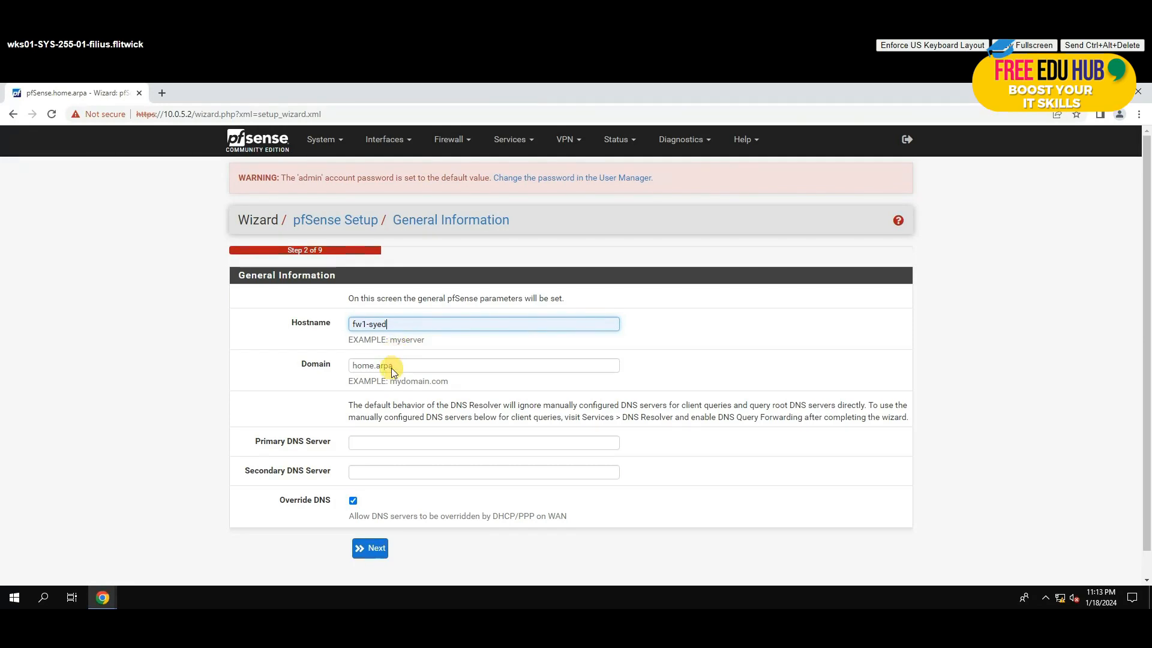
double_click(392, 367)
left_click_drag(395, 366, 264, 365)
key("BackSpace")
left_click(376, 368)
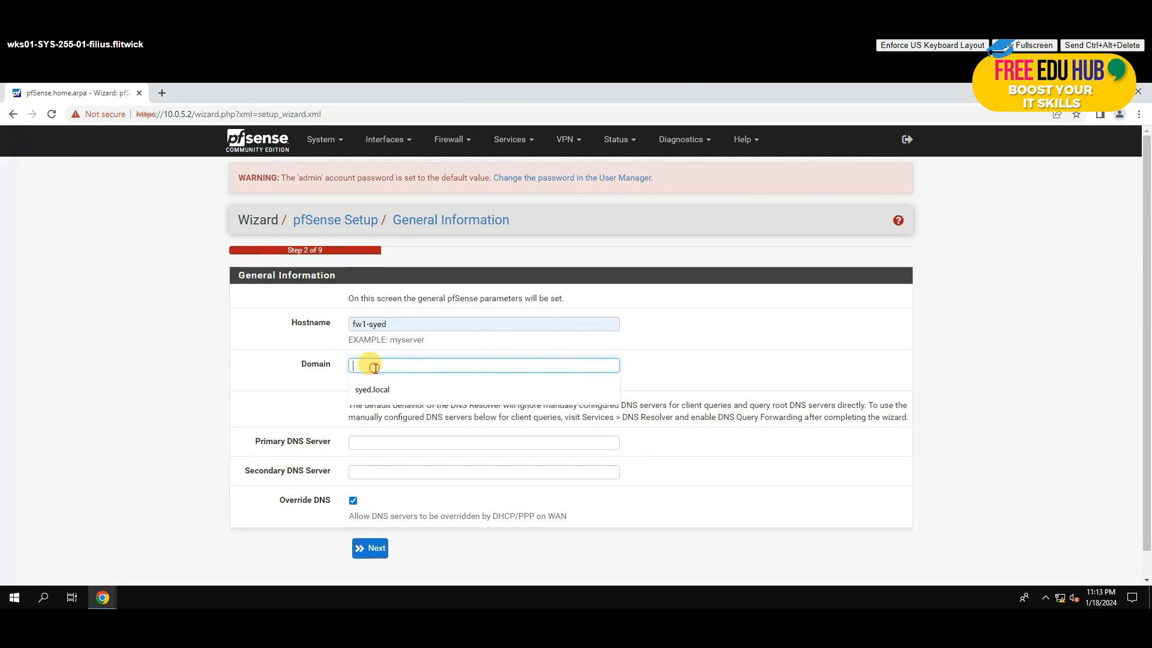
left_click(412, 391)
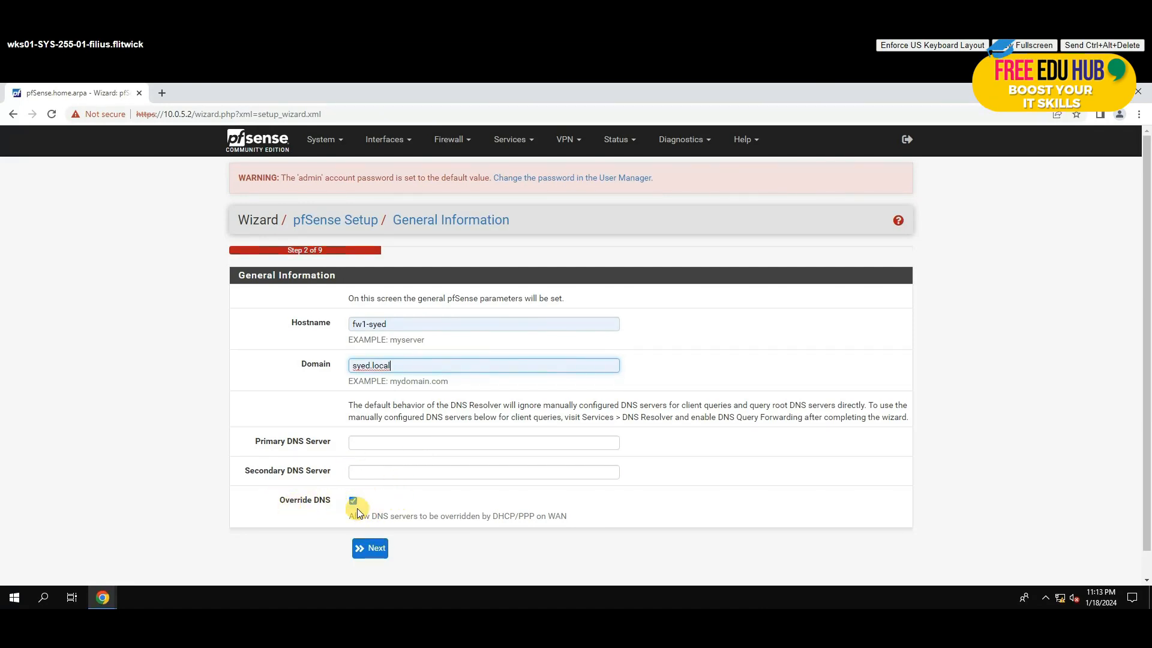
left_click(364, 552)
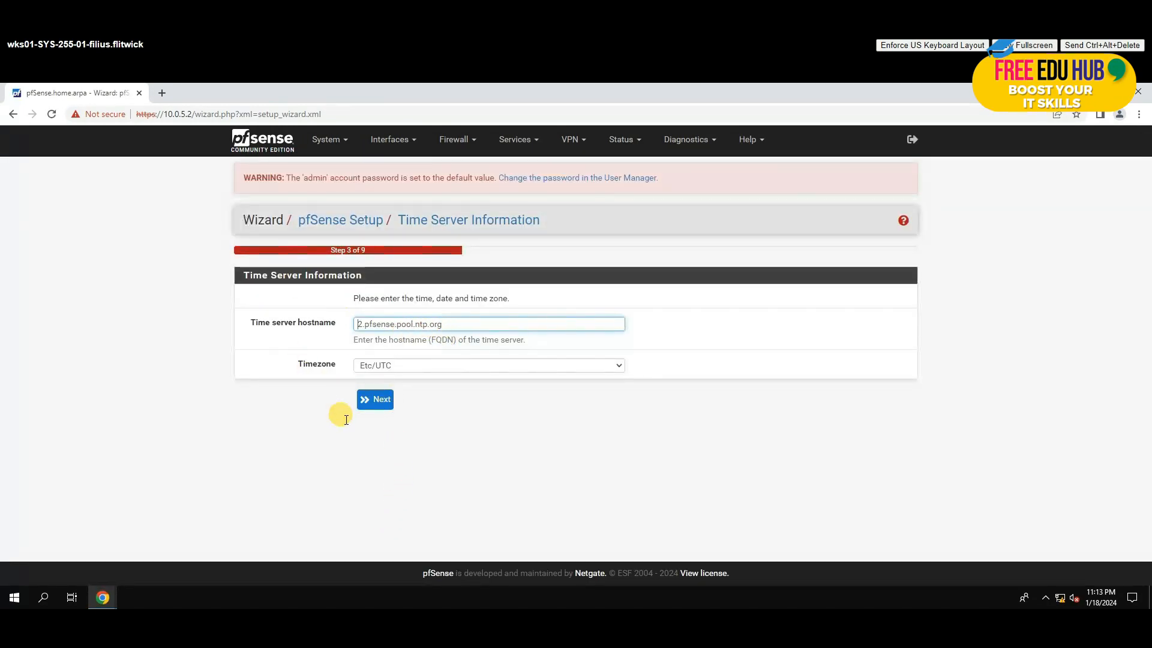
Step: Pass the Time Server step and uncheck Block RFC1918 Private Networks on the WAN page
left_click(381, 400)
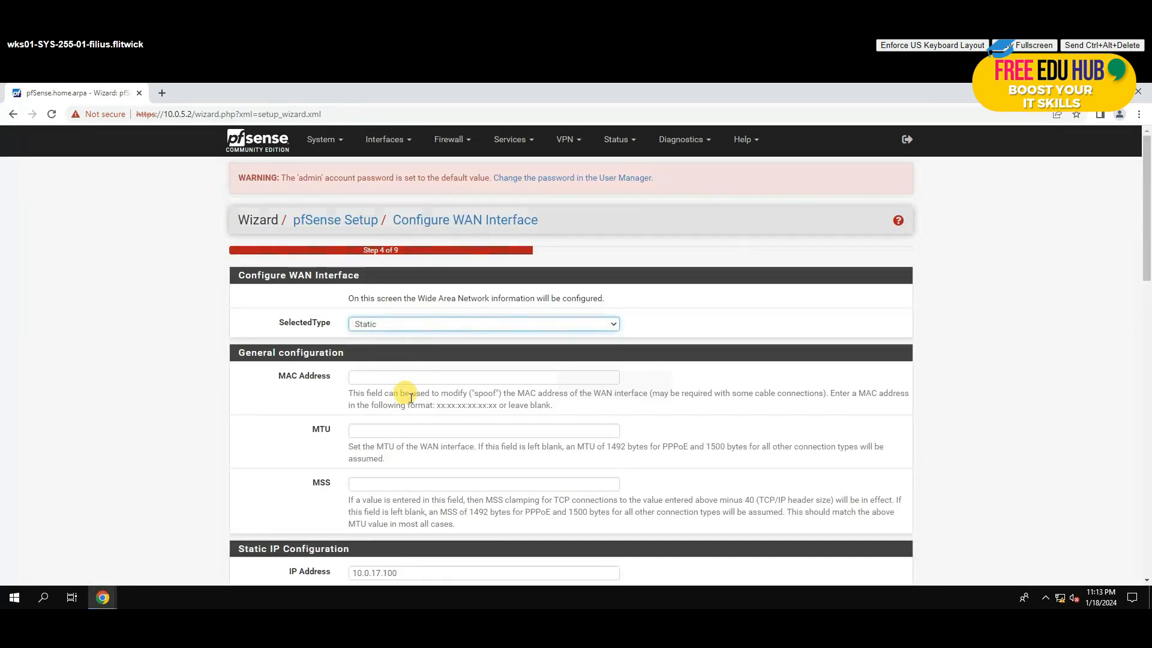
scroll(409, 398, "down", 7)
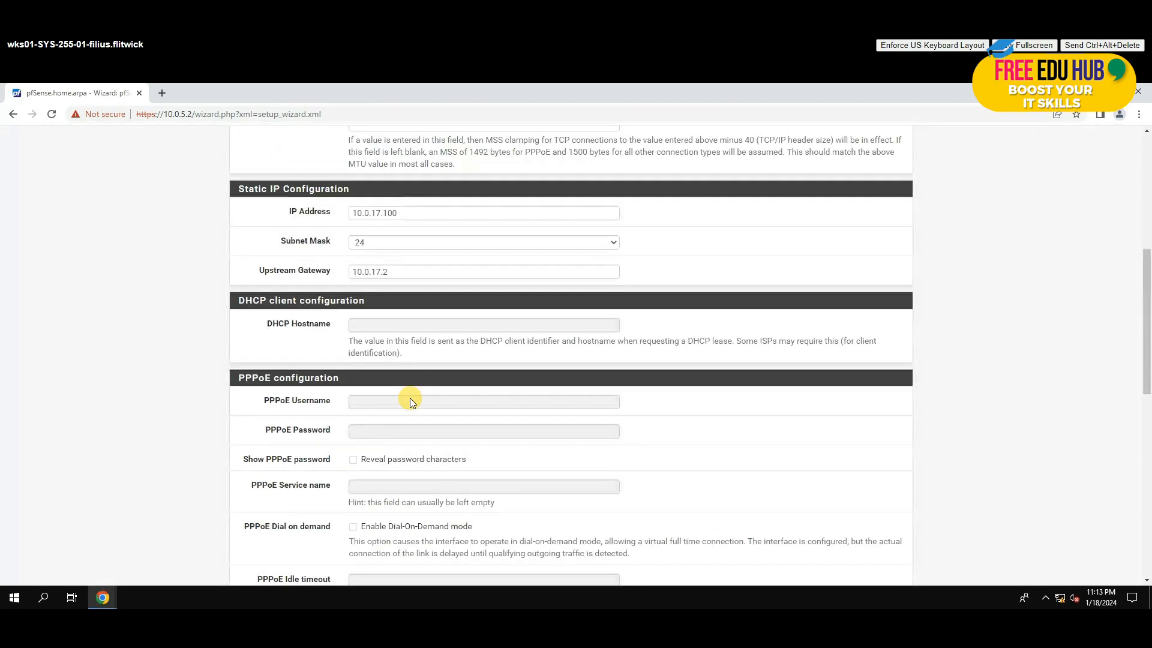
scroll(409, 398, "down", 5)
scroll(409, 398, "up", 4)
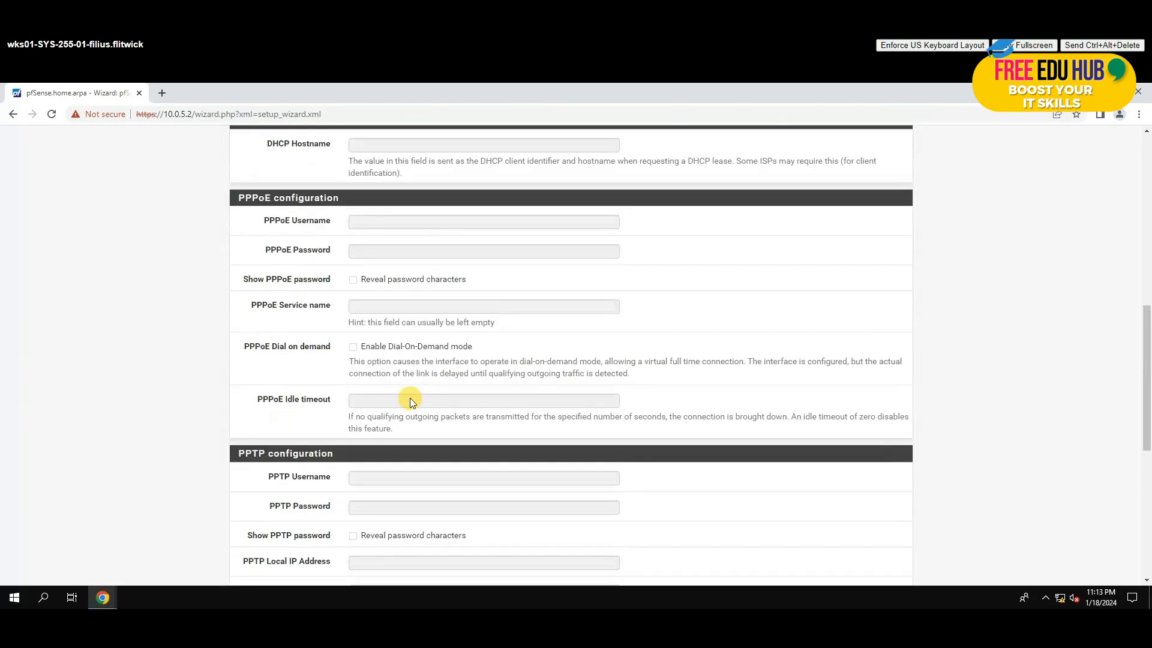
scroll(410, 402, "up", 2)
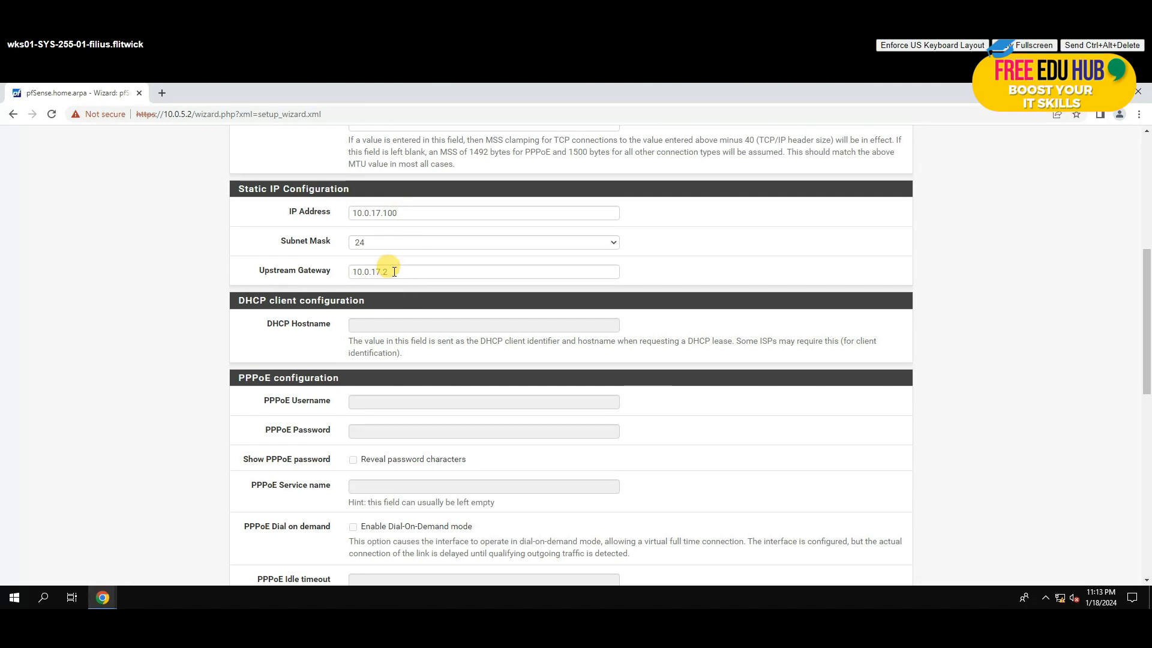
scroll(398, 288, "down", 7)
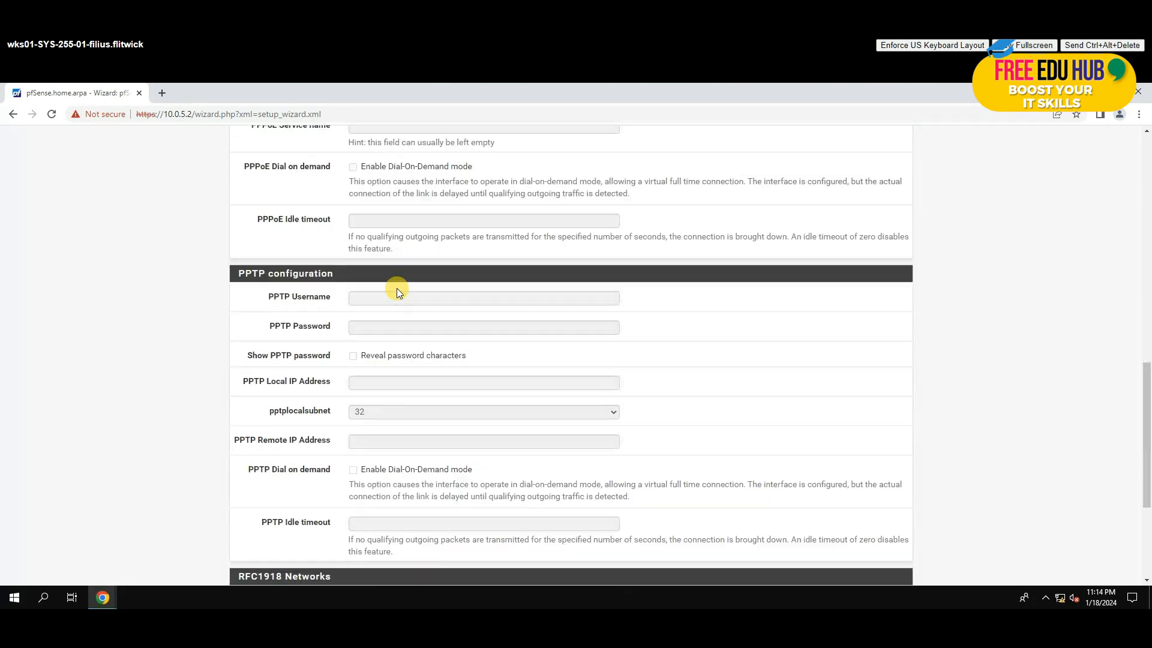
scroll(387, 390, "down", 4)
left_click(353, 388)
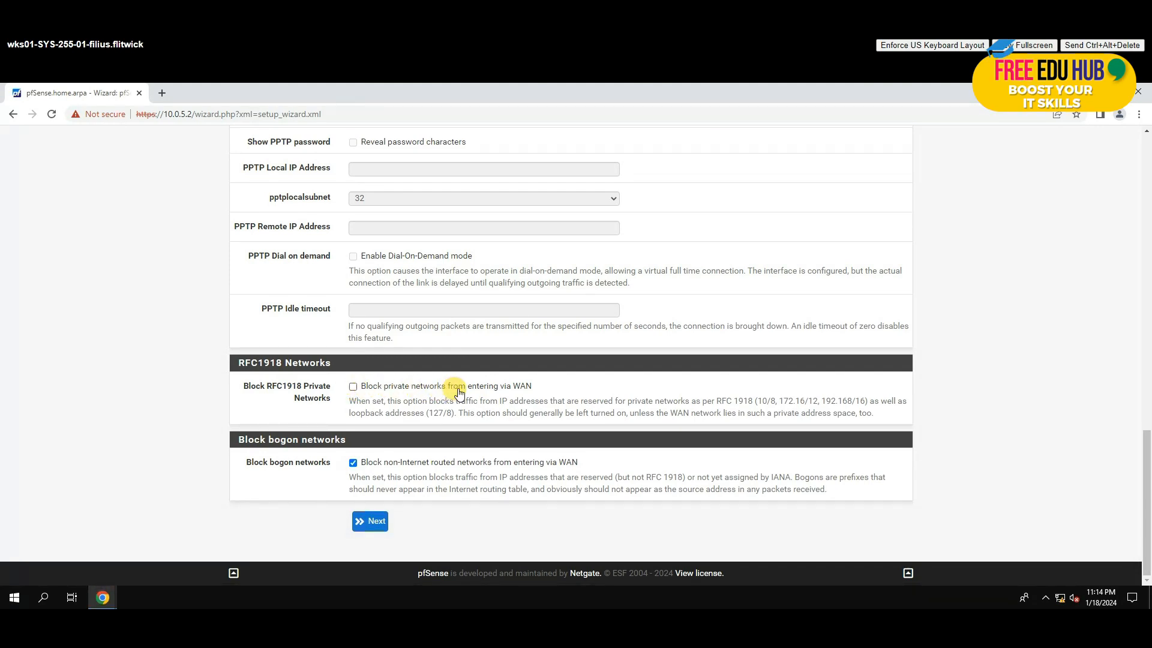
left_click(364, 524)
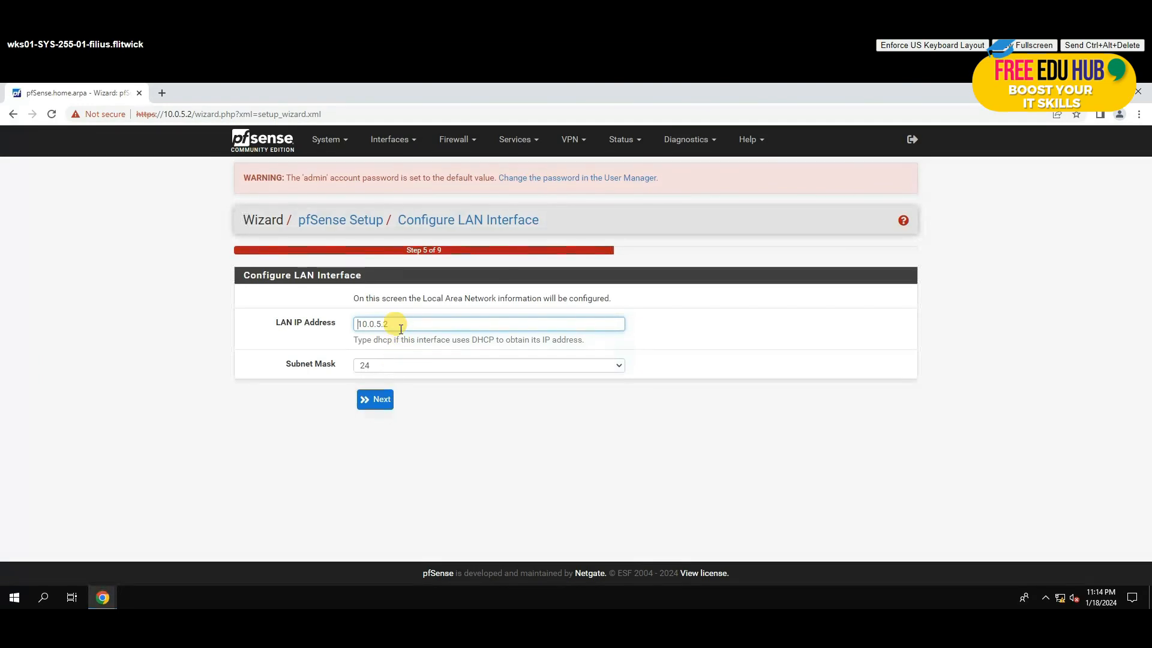
Step: Keep LAN at 10.0.5.2/24, then enter and confirm a new admin password
left_click(379, 404)
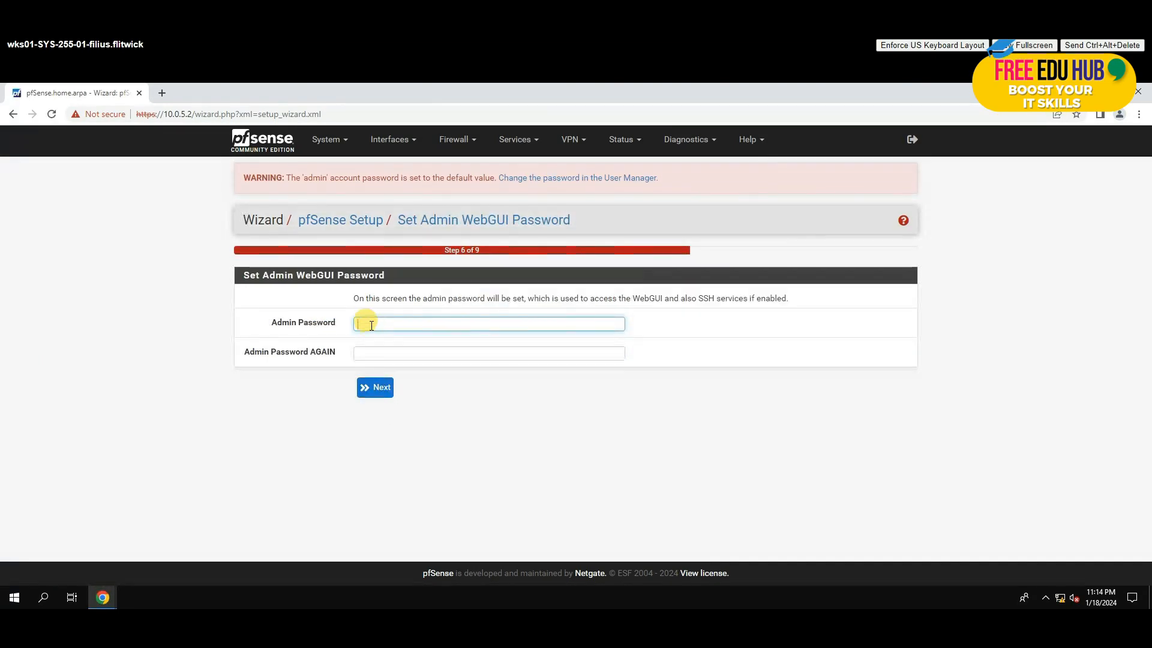
type("•••••••")
left_click(384, 354)
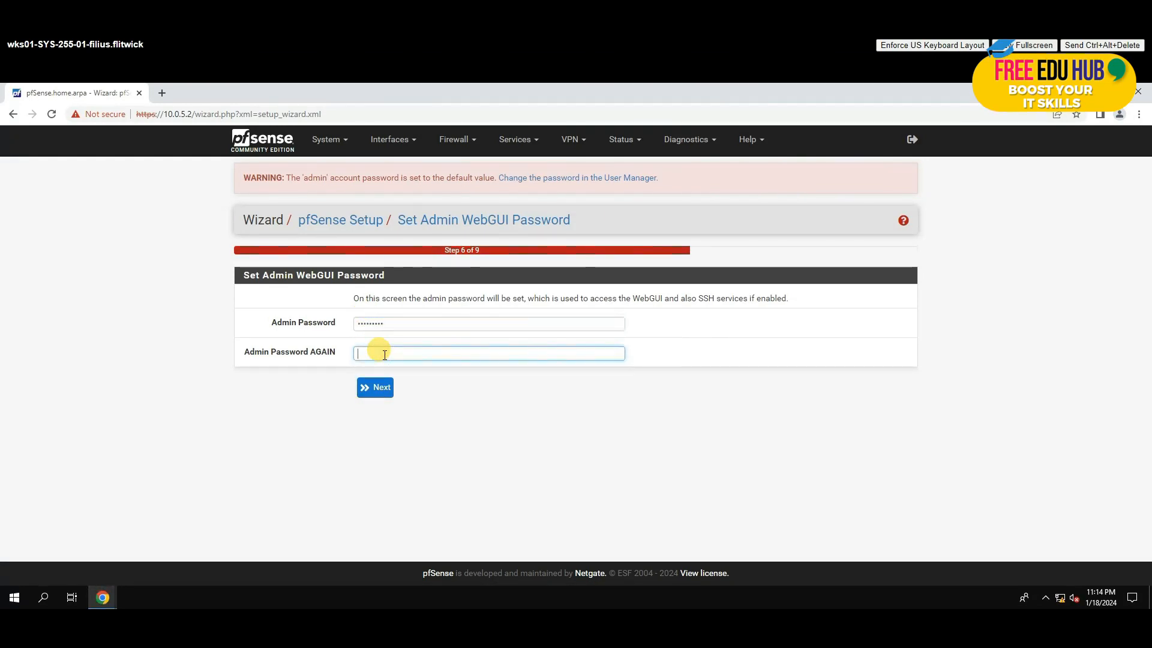
type("••••••")
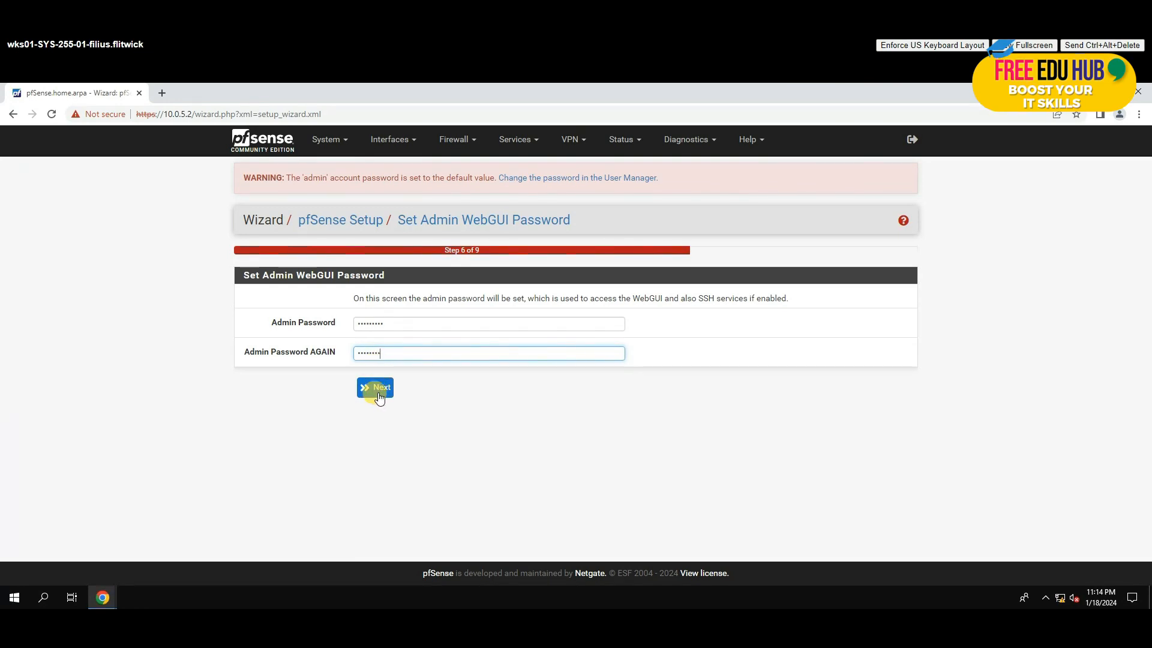
left_click(379, 396)
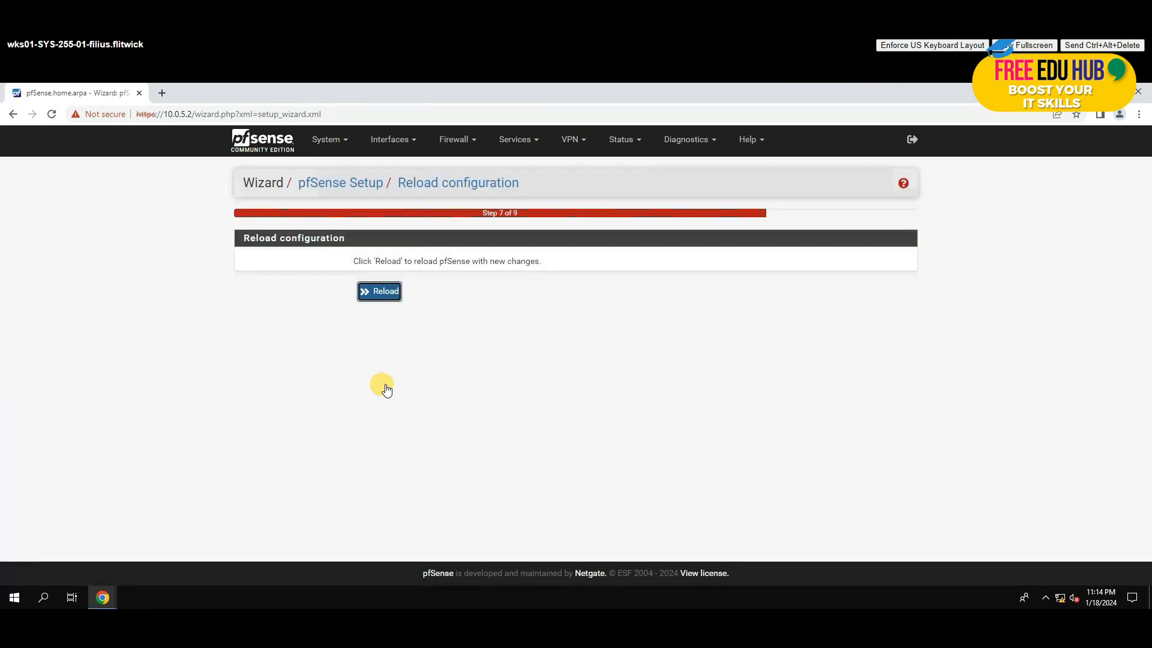
Step: Reload the configuration, finish the wizard, accept the copyright notice and close the survey popup
left_click(384, 297)
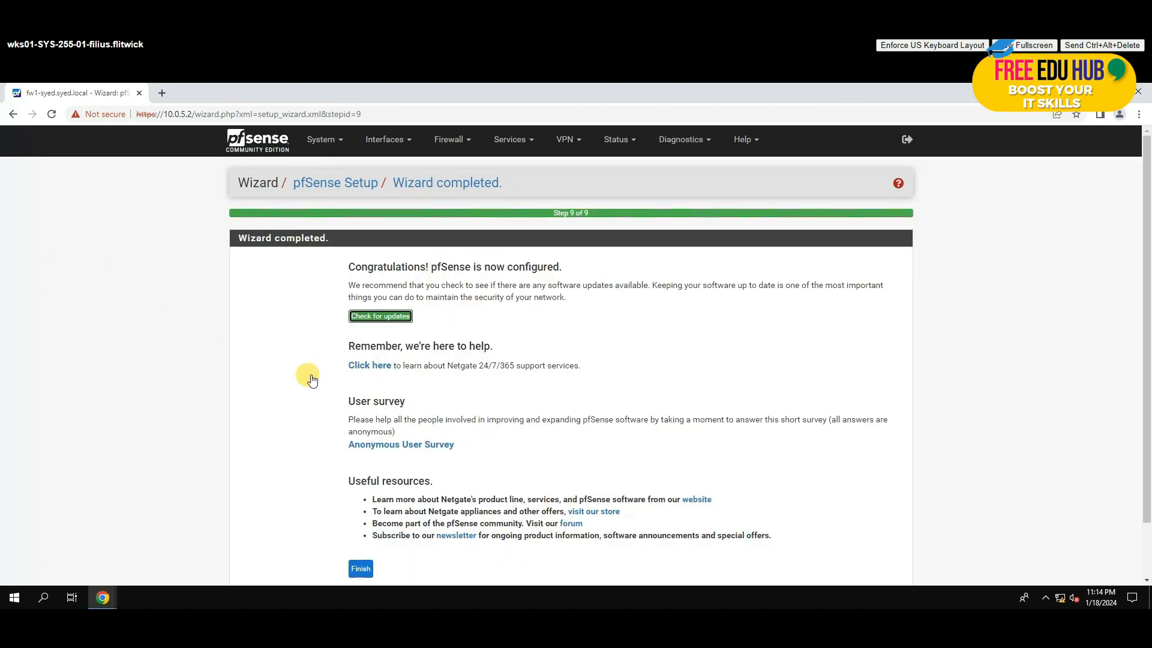
left_click(363, 570)
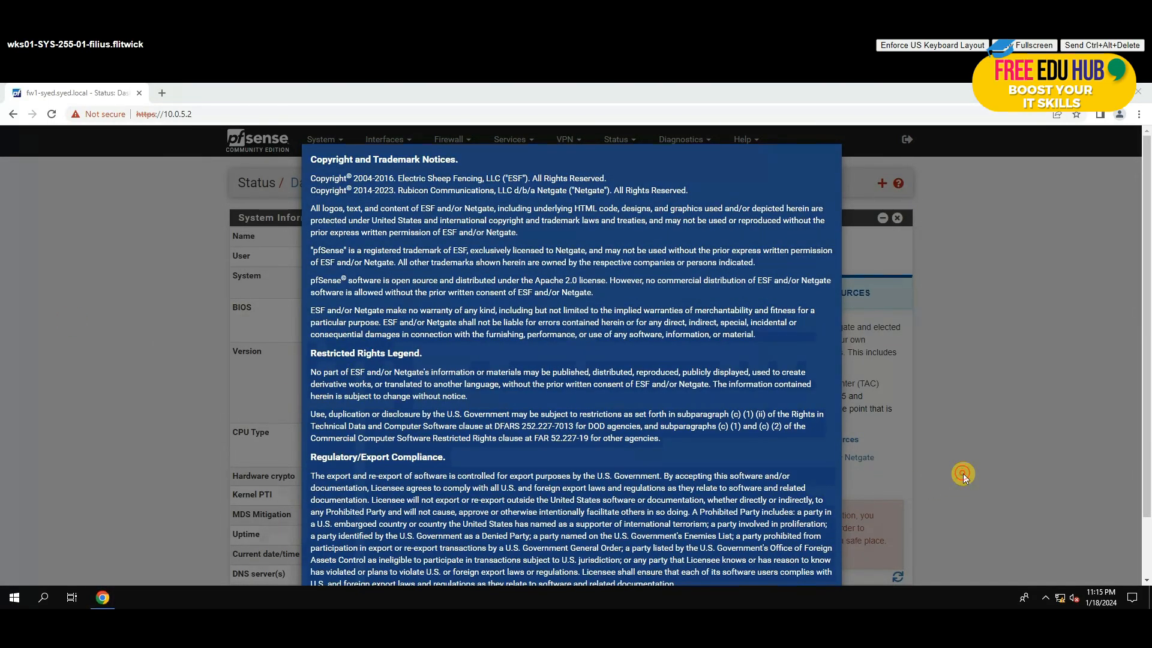
scroll(948, 477, "down", 2)
left_click(822, 557)
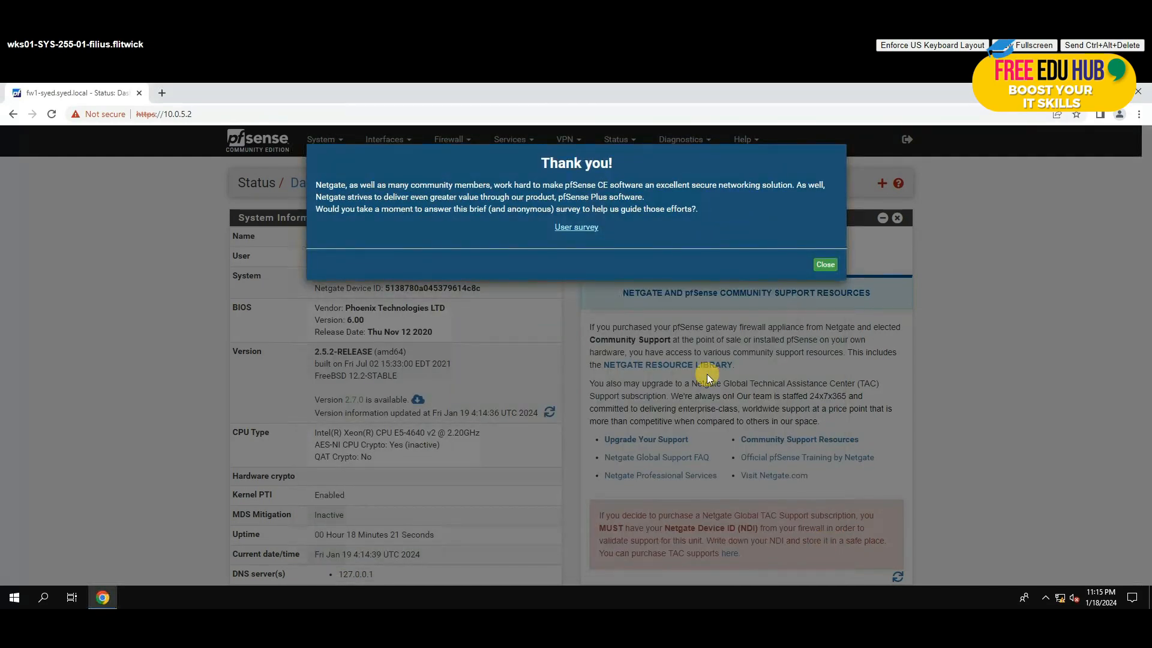
left_click(825, 266)
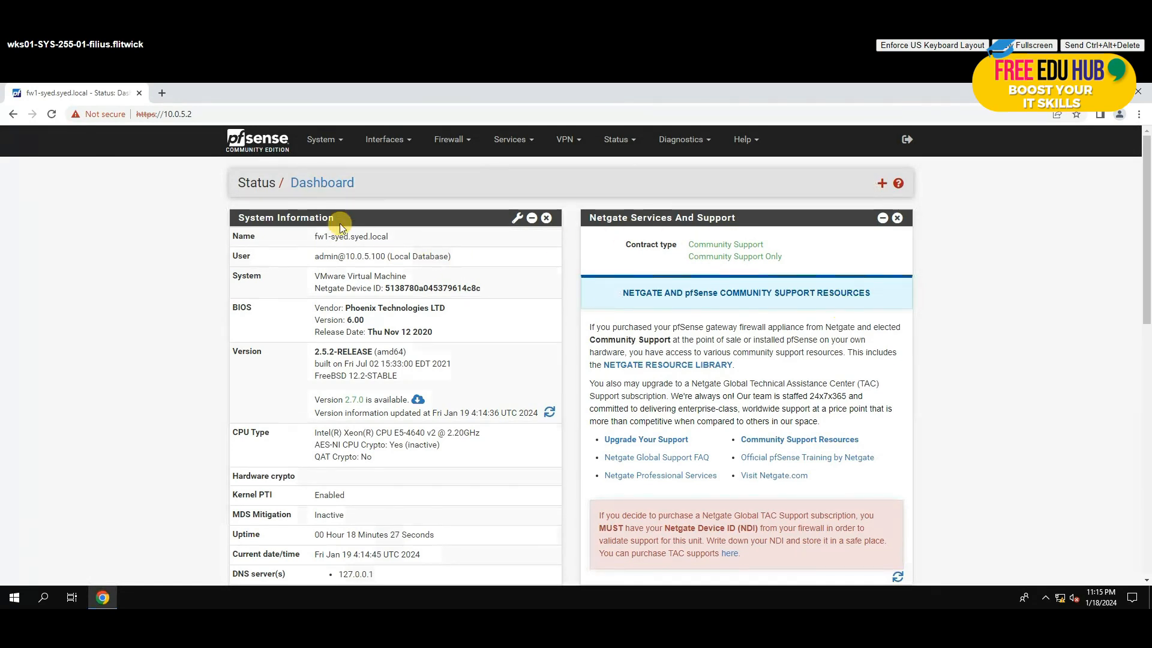
Step: Review System > General Setup to confirm hostname fw1-syed and domain syed.local
left_click(328, 145)
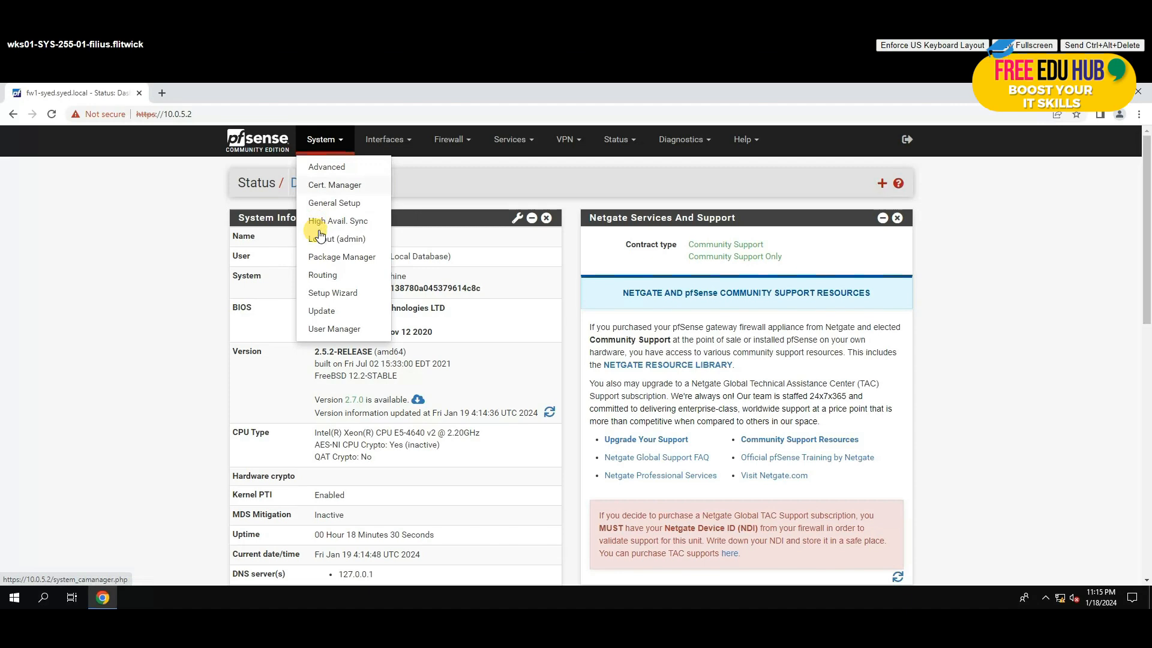
left_click(333, 204)
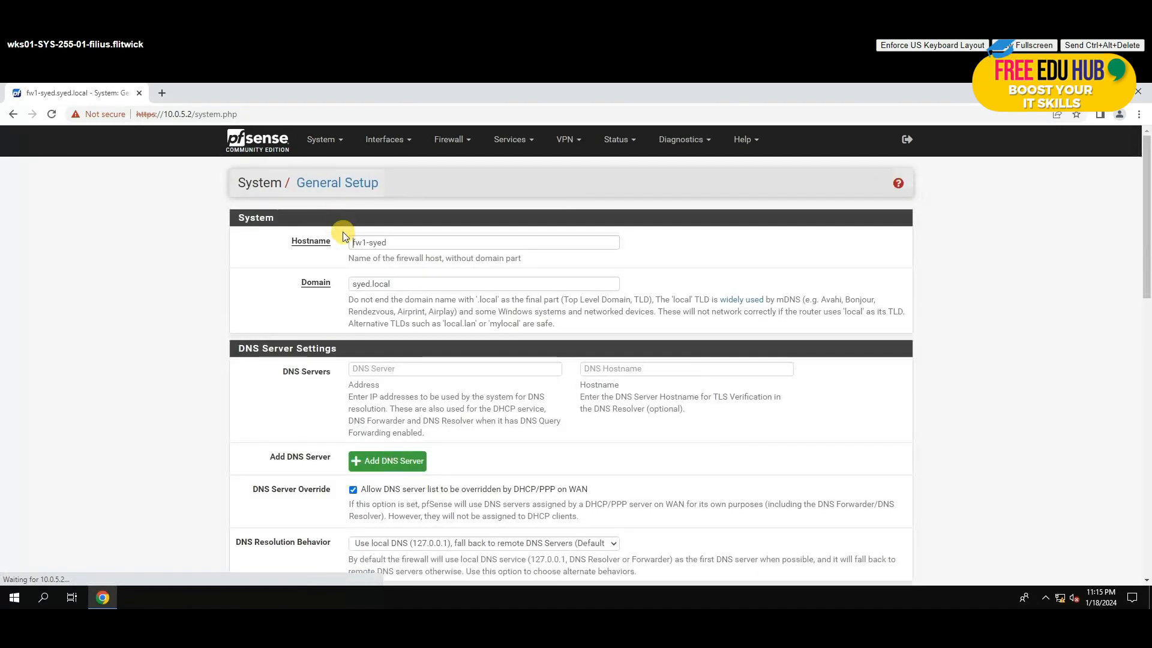
scroll(460, 365, "down", 2)
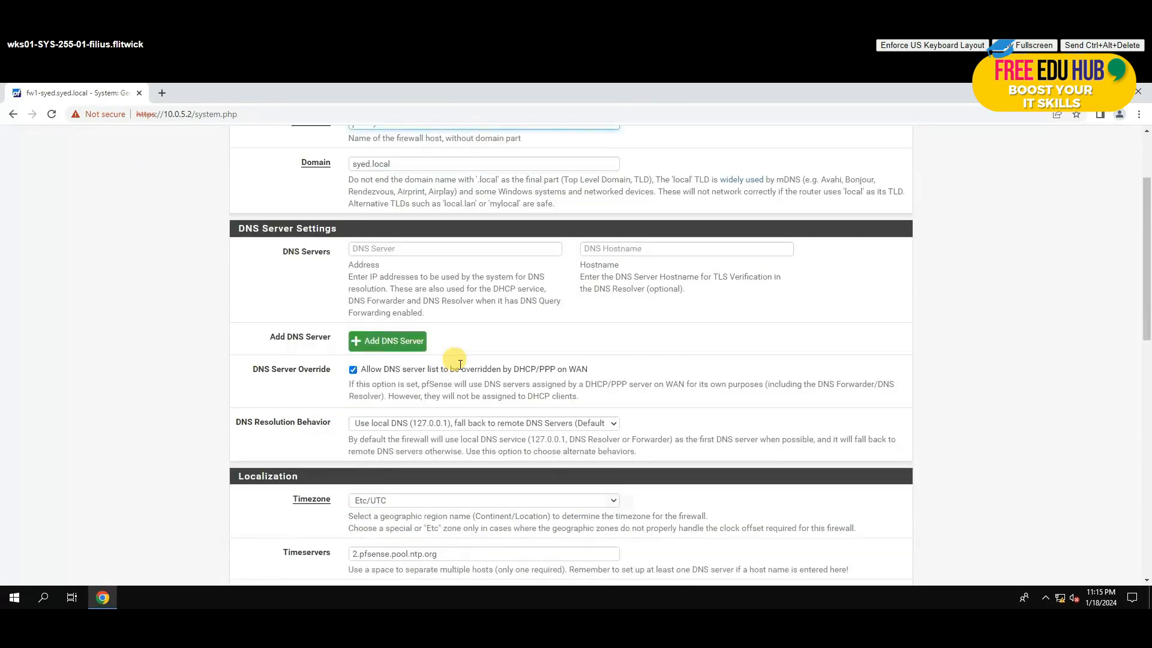
scroll(460, 364, "down", 2)
scroll(459, 364, "down", 6)
scroll(459, 365, "down", 3)
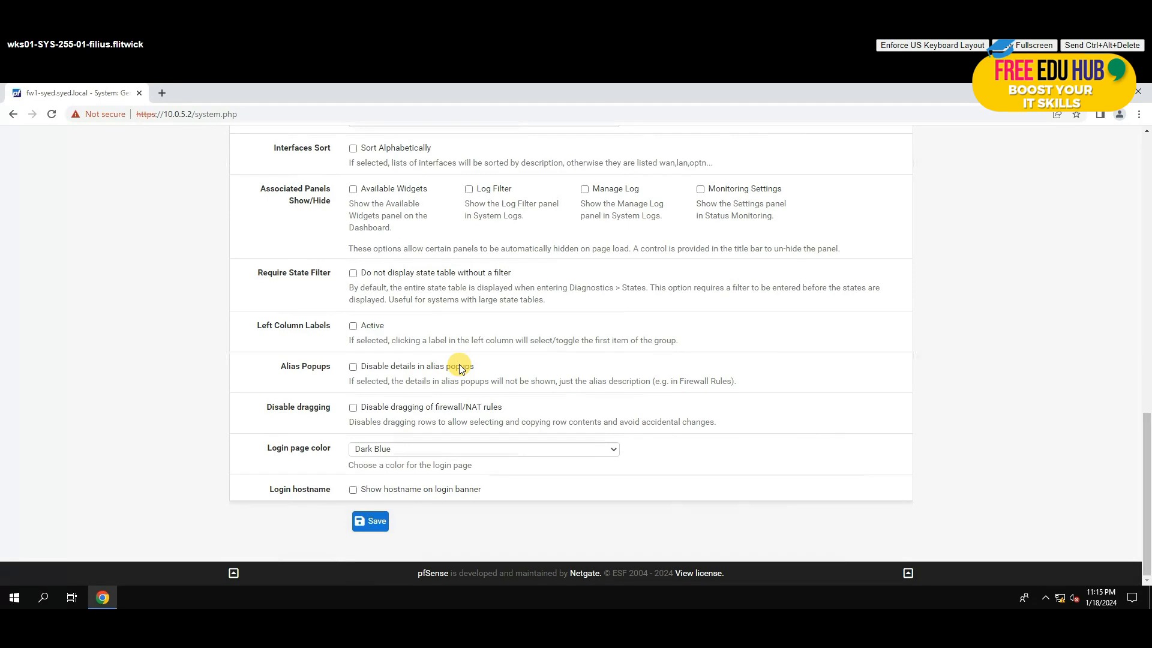
scroll(459, 360, "up", 8)
scroll(456, 336, "up", 5)
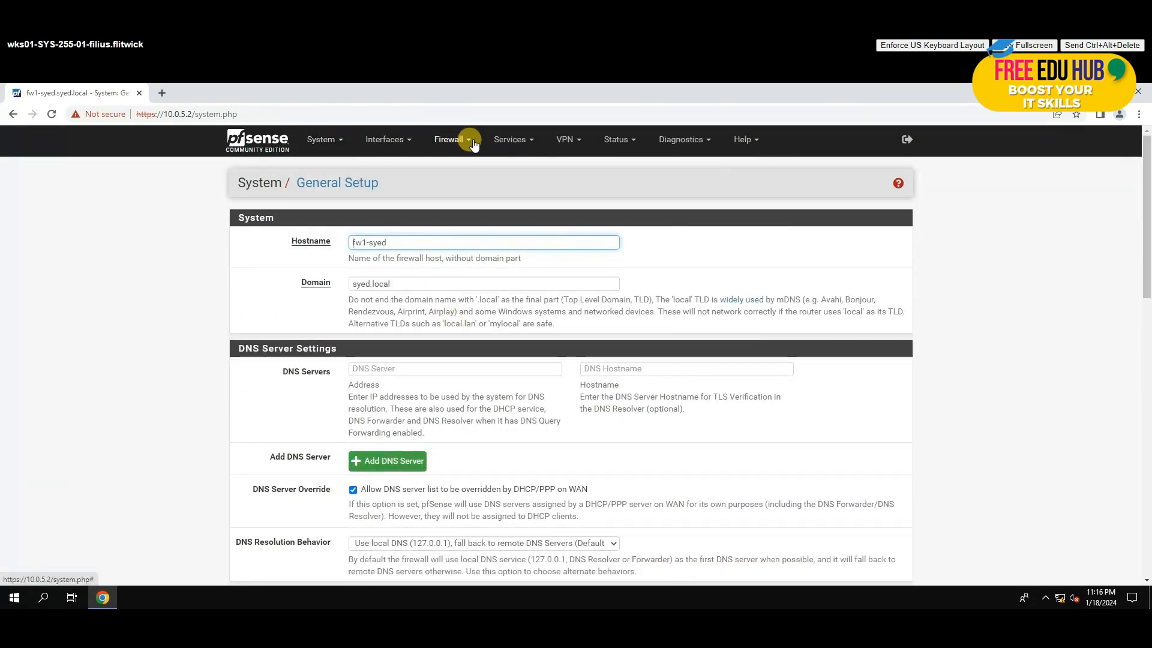
Step: Check Interfaces > WAN for static IPv4 10.0.17.100/24 and gateway 10.0.17.2
left_click(384, 139)
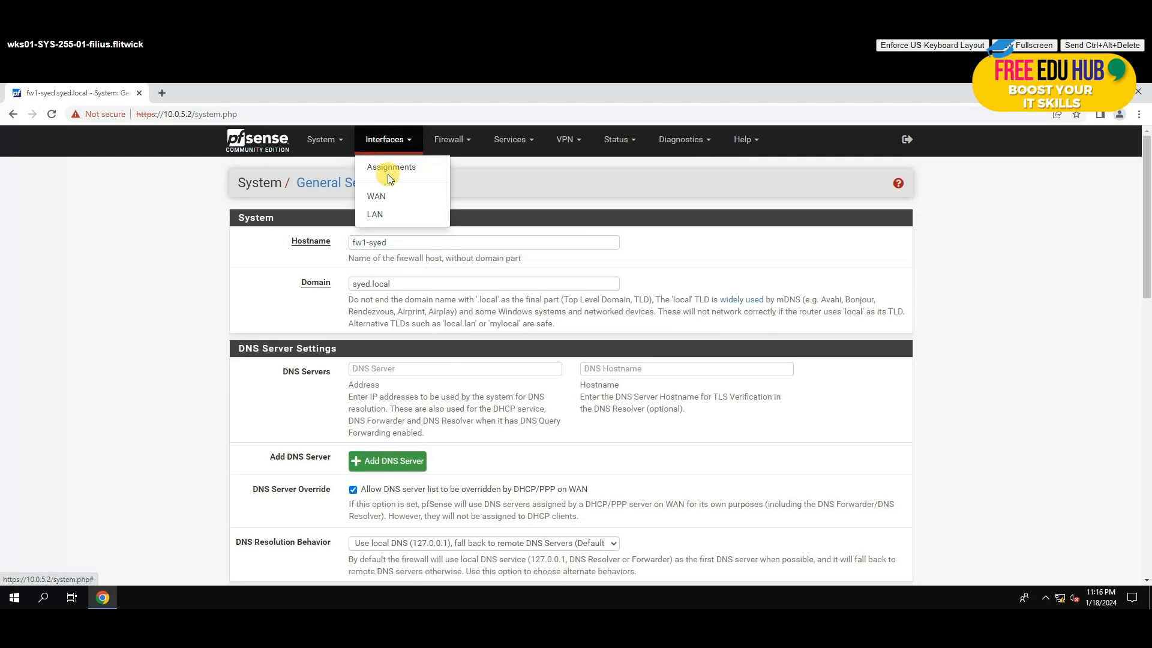
left_click(381, 196)
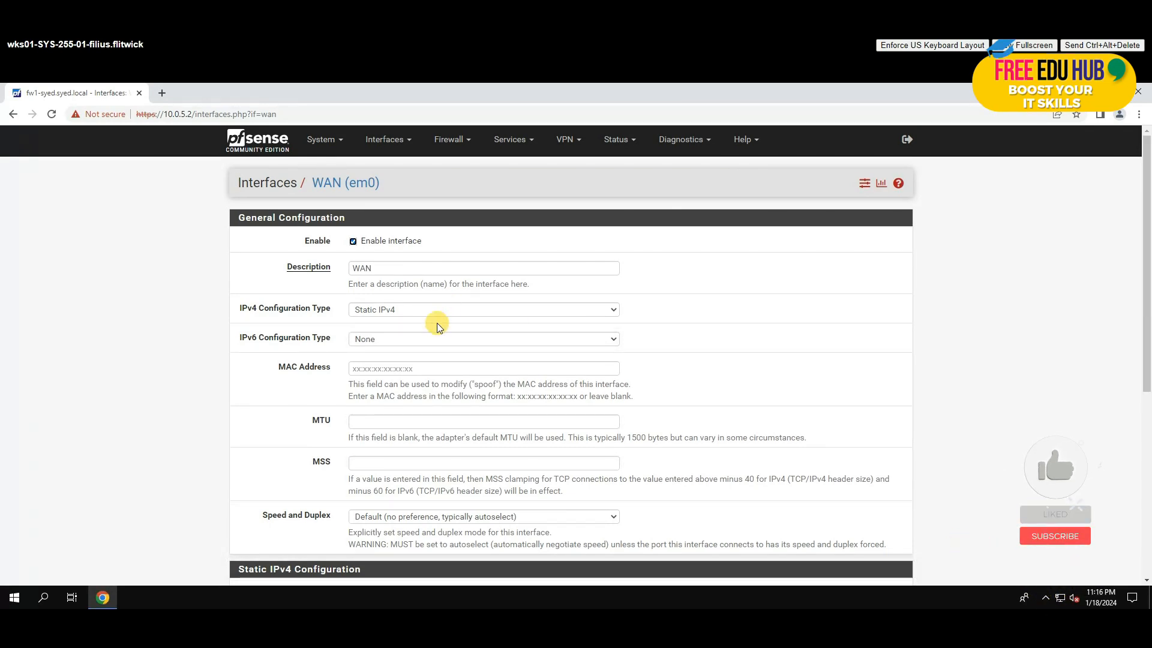
scroll(441, 324, "down", 4)
scroll(431, 354, "down", 1)
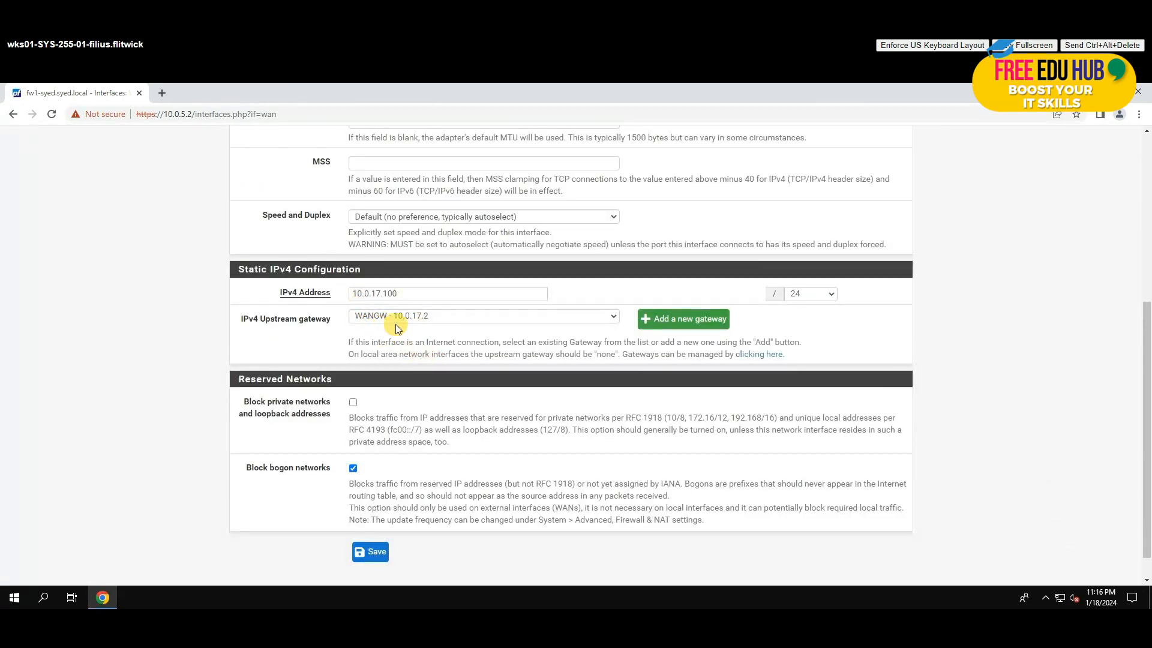
scroll(432, 376, "up", 5)
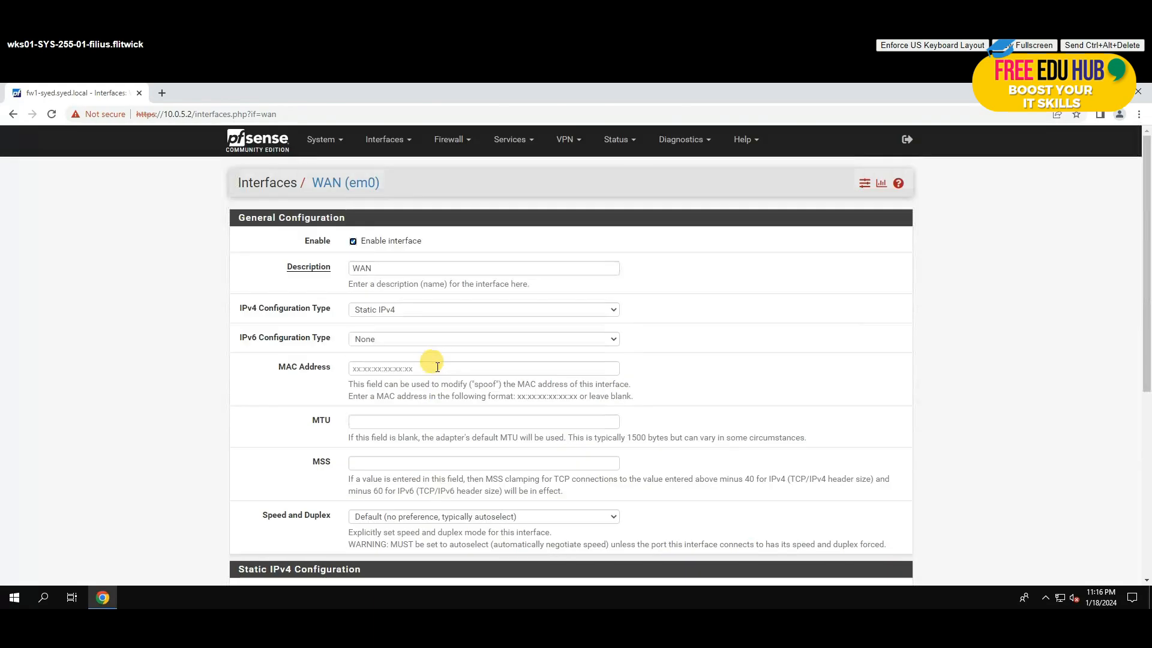
left_click(150, 97)
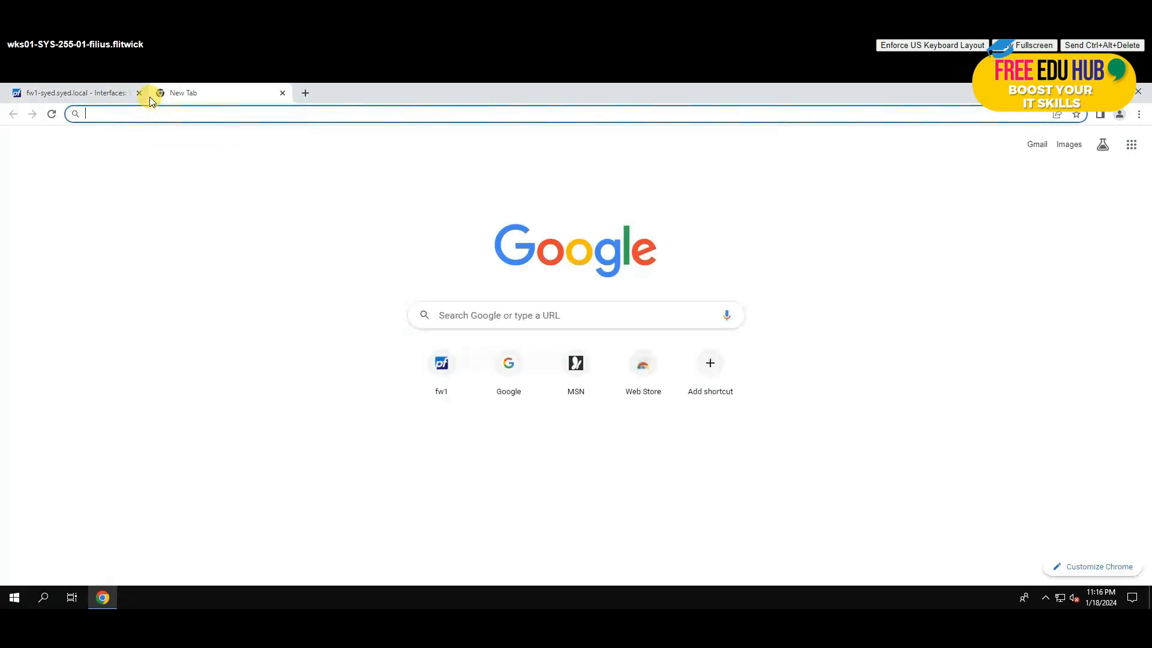
type("www.g")
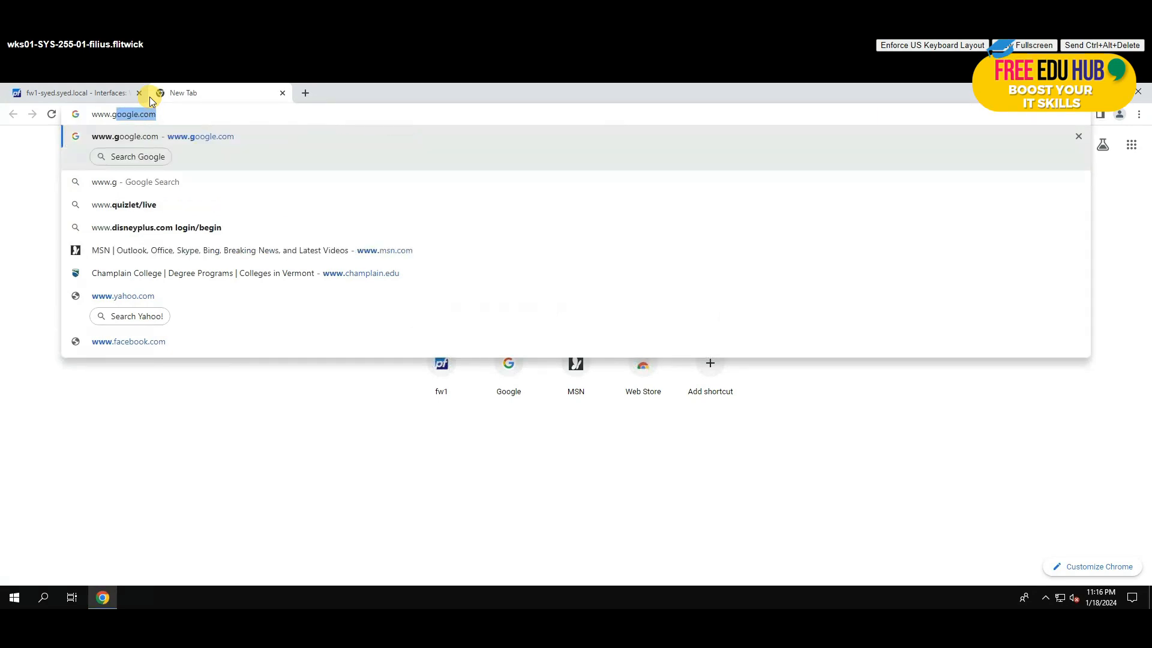
type("oogle.com")
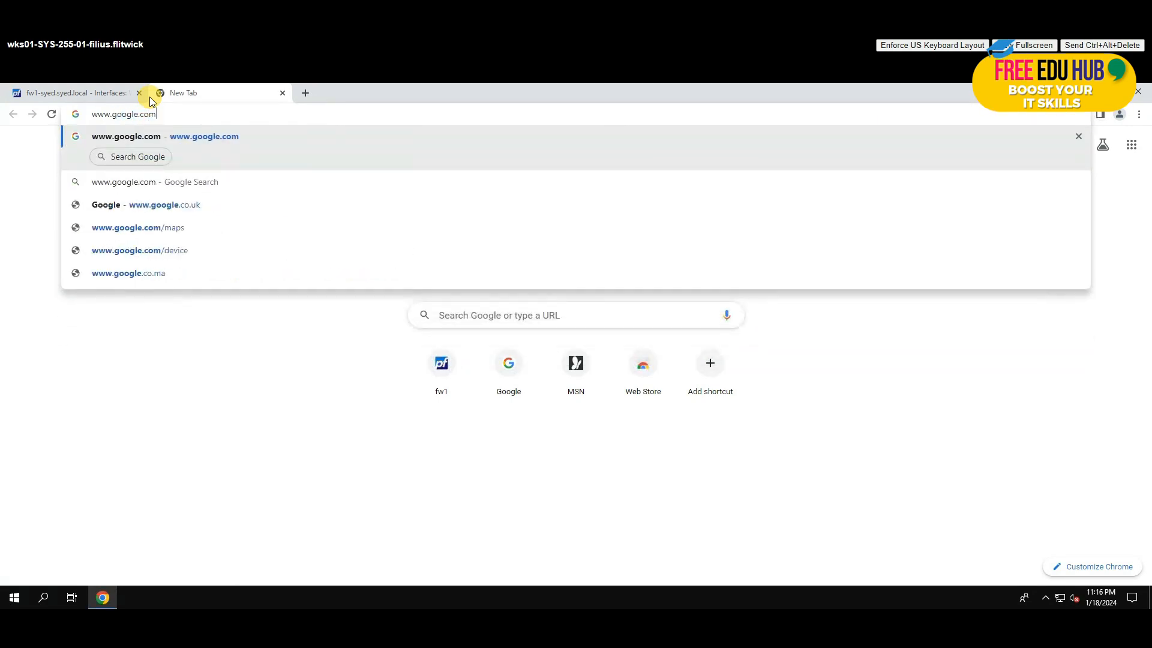
key("Return")
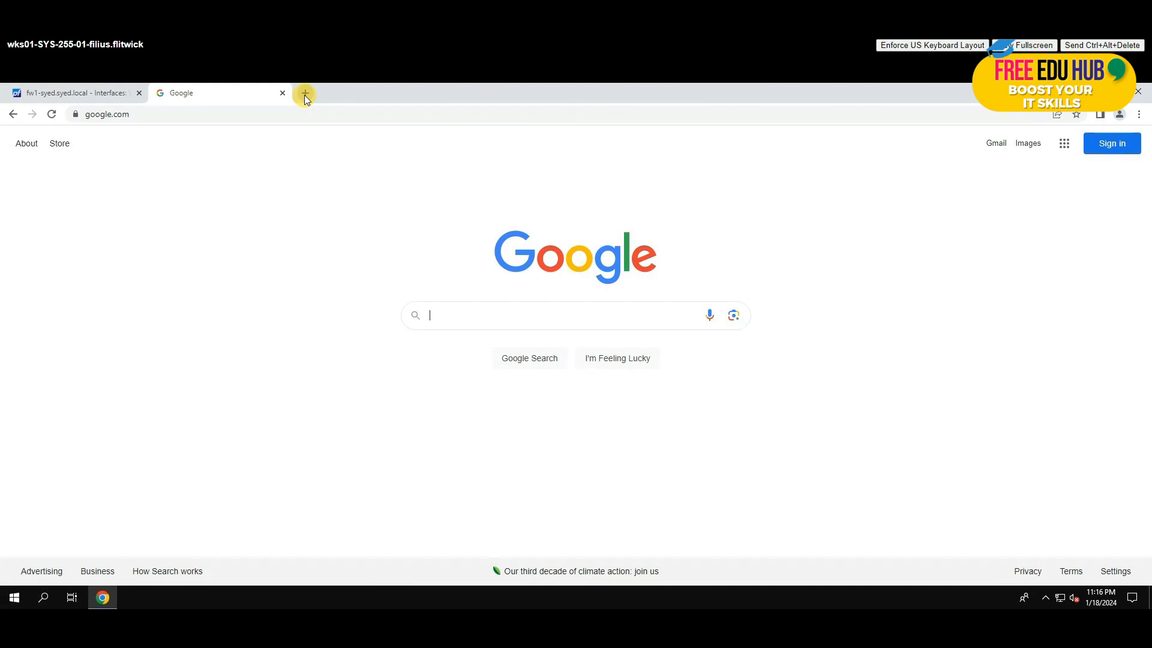
left_click(305, 94)
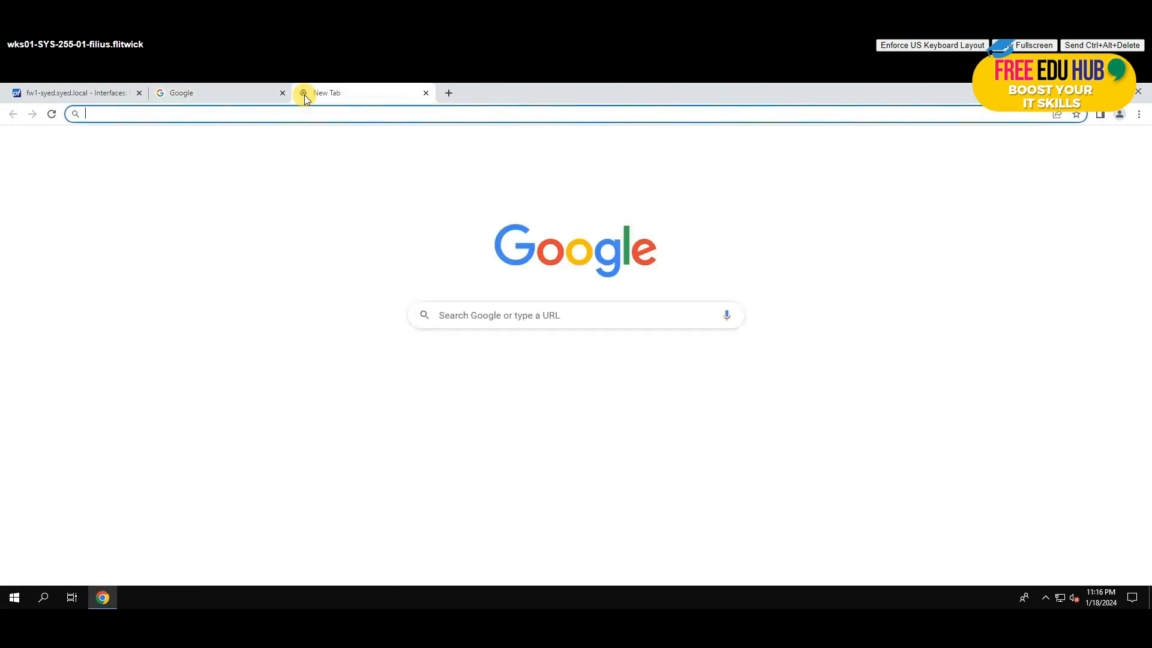
type("cham")
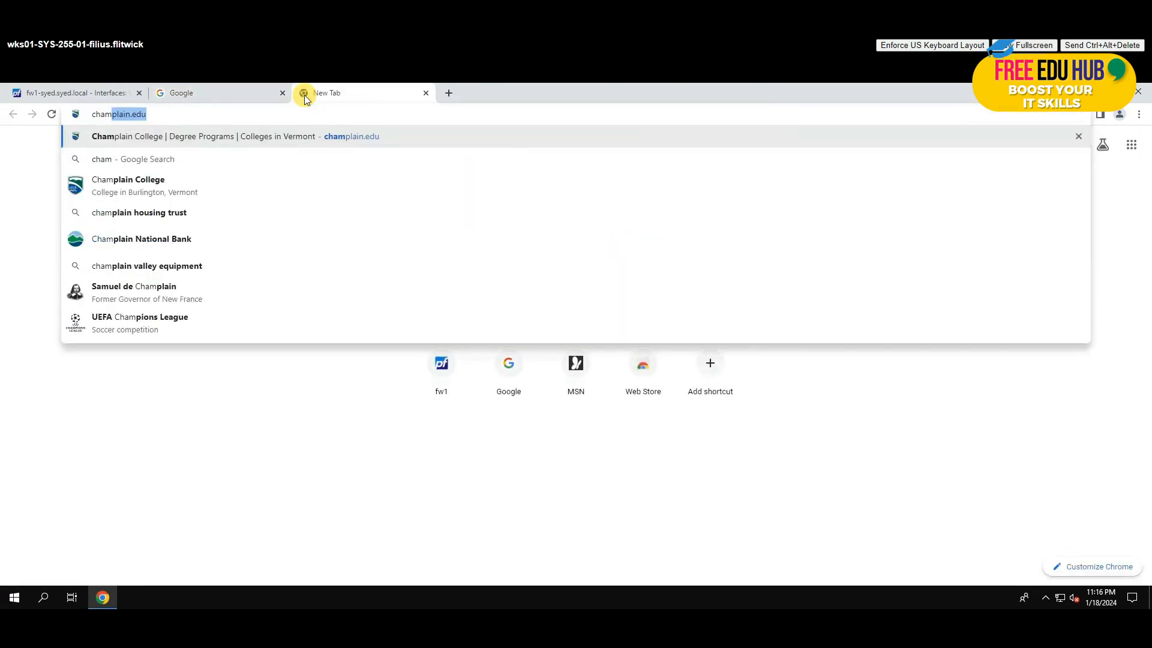
key("Return")
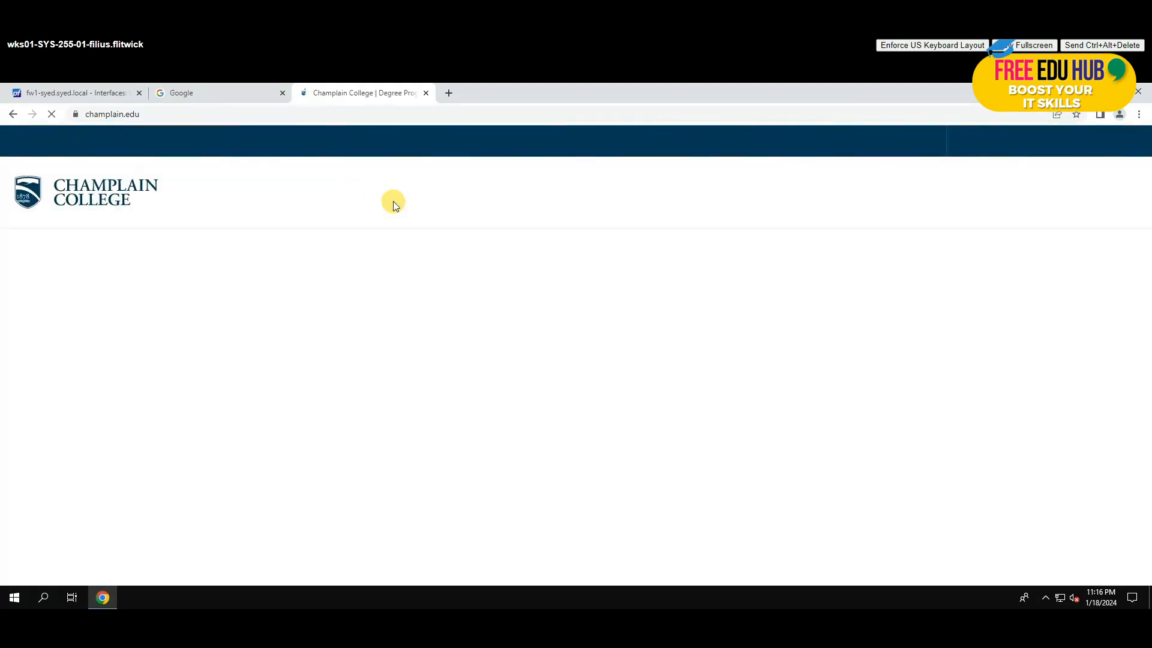